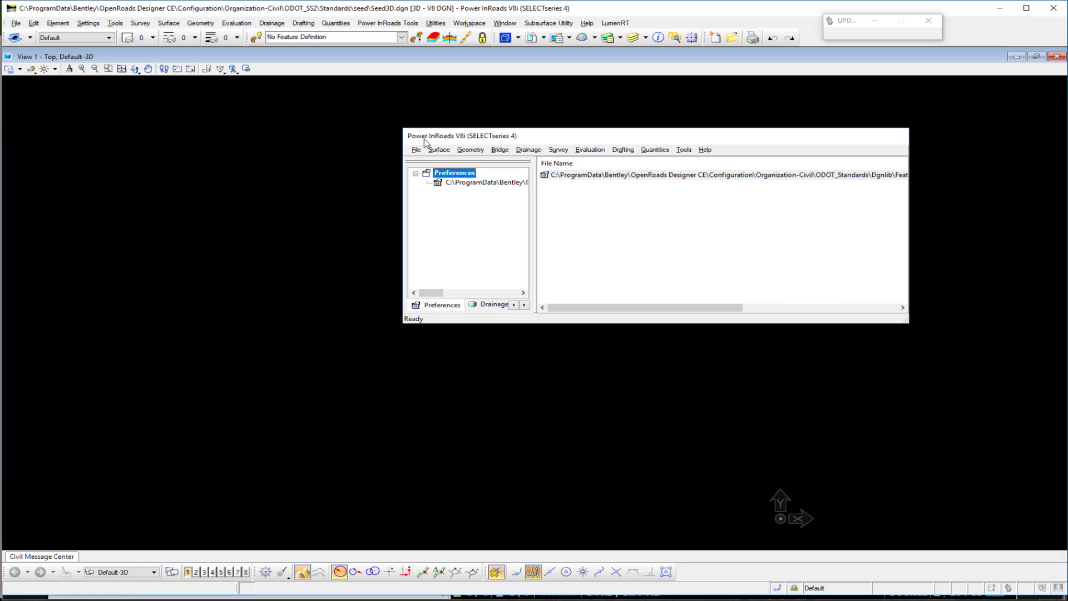
# - Load civil.xin from the Feature Definitions\XIN folder as the active preference file
pyautogui.click(416, 150)
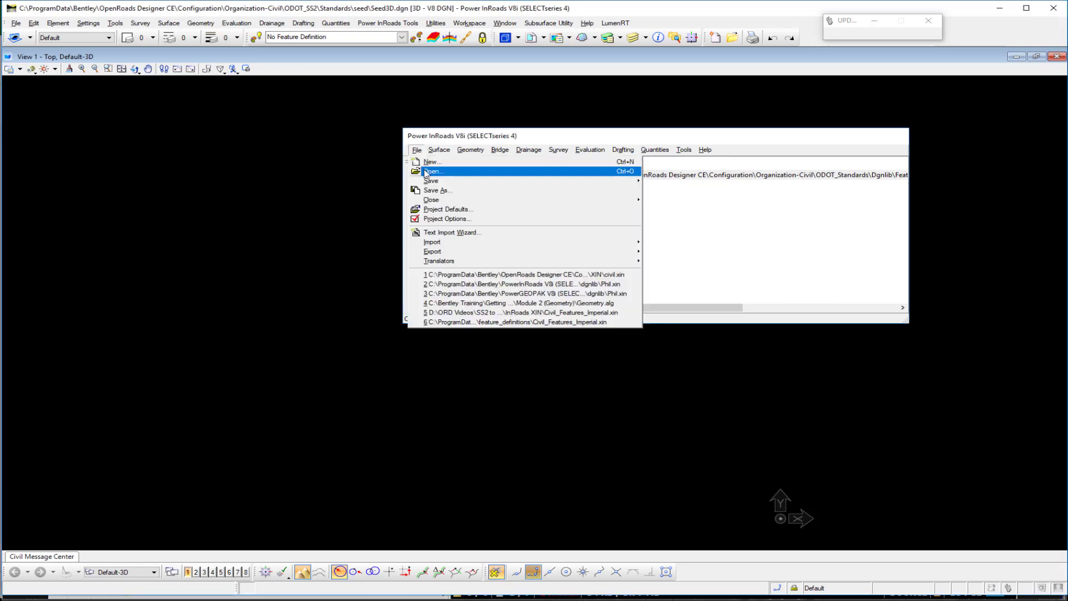
pyautogui.click(427, 172)
pyautogui.doubleClick(648, 226)
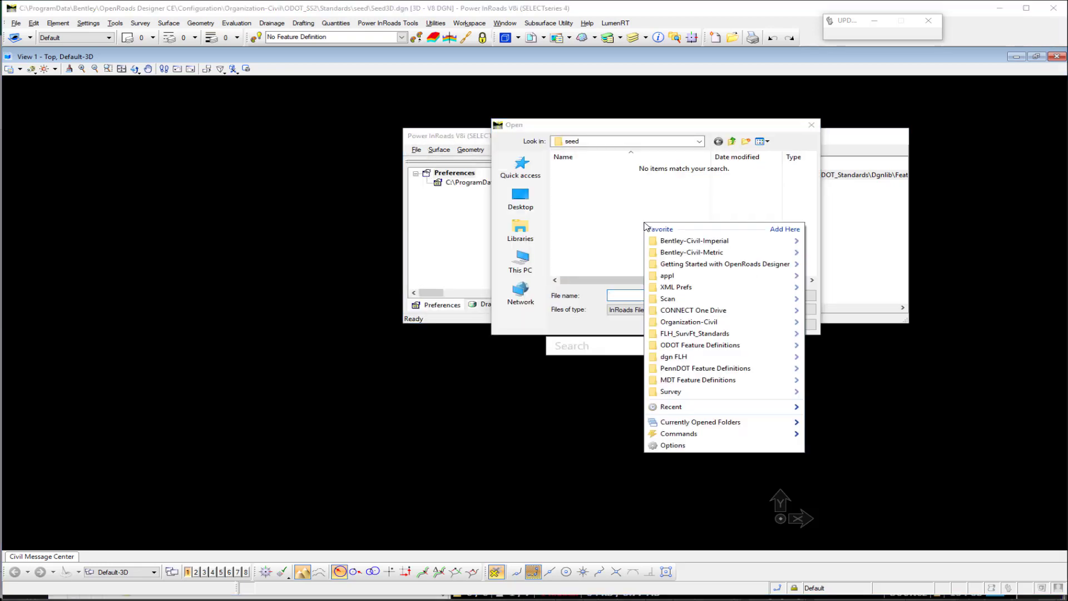
pyautogui.click(670, 353)
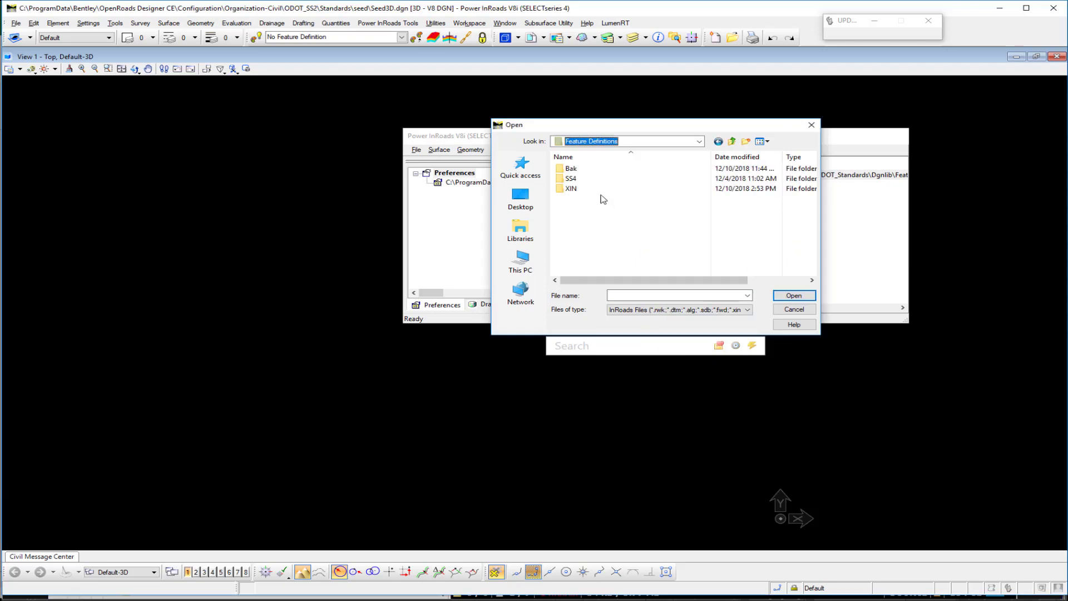
pyautogui.doubleClick(568, 190)
pyautogui.click(576, 169)
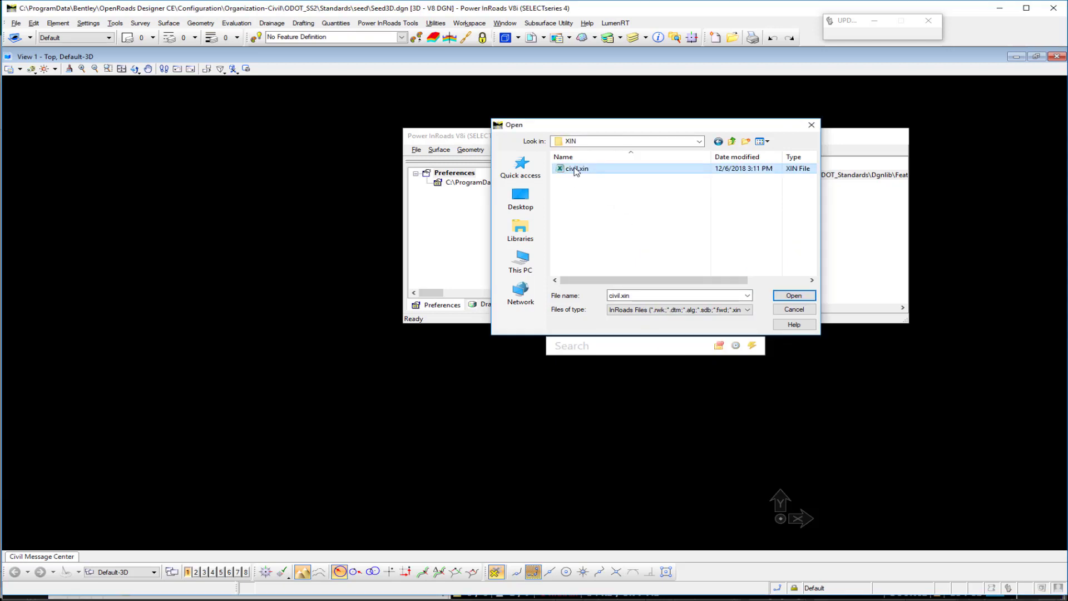
pyautogui.click(794, 299)
pyautogui.click(793, 309)
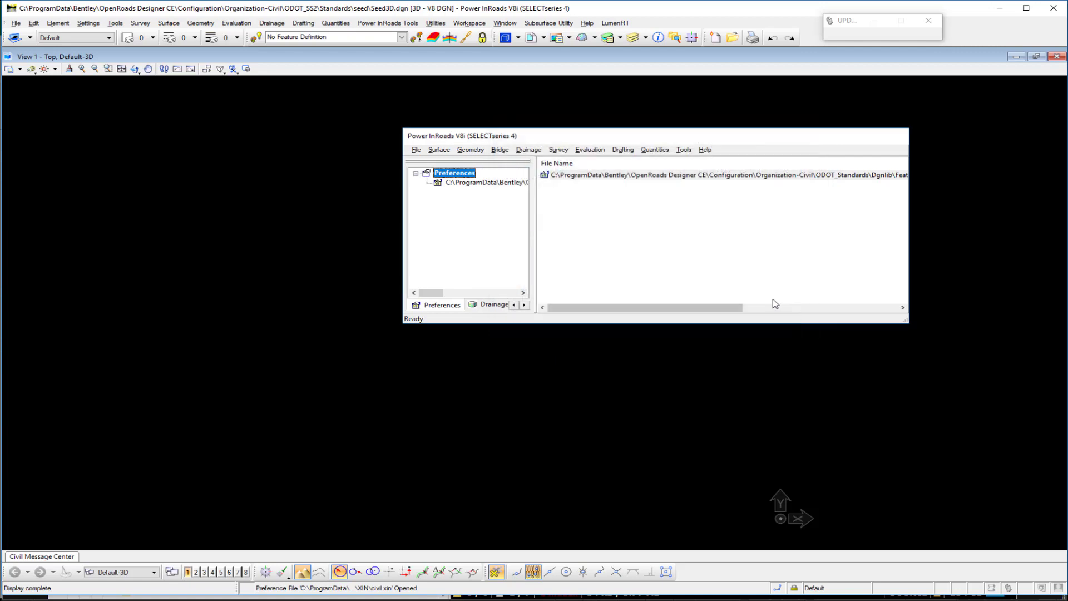
# - Open the Style Manager and turn Include Survey off and back on to list civil.xin styles
pyautogui.click(684, 150)
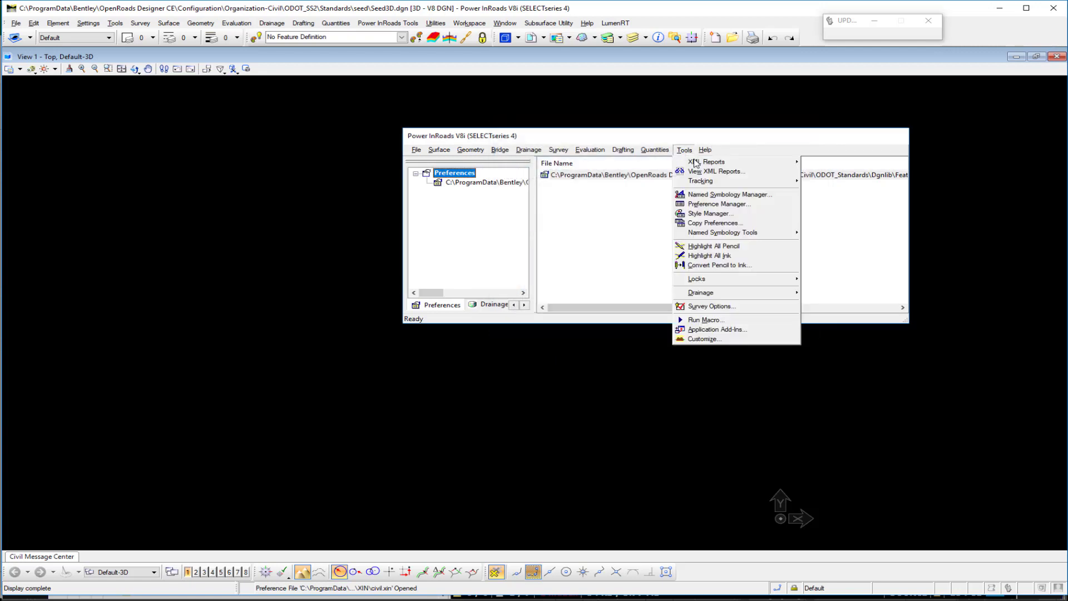
pyautogui.click(718, 214)
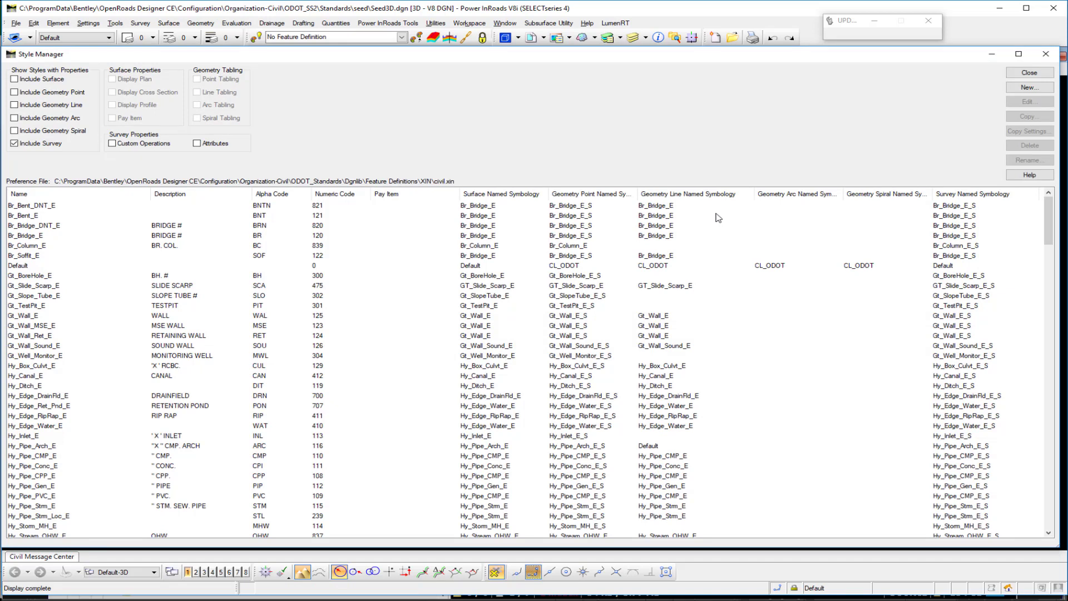
pyautogui.click(14, 142)
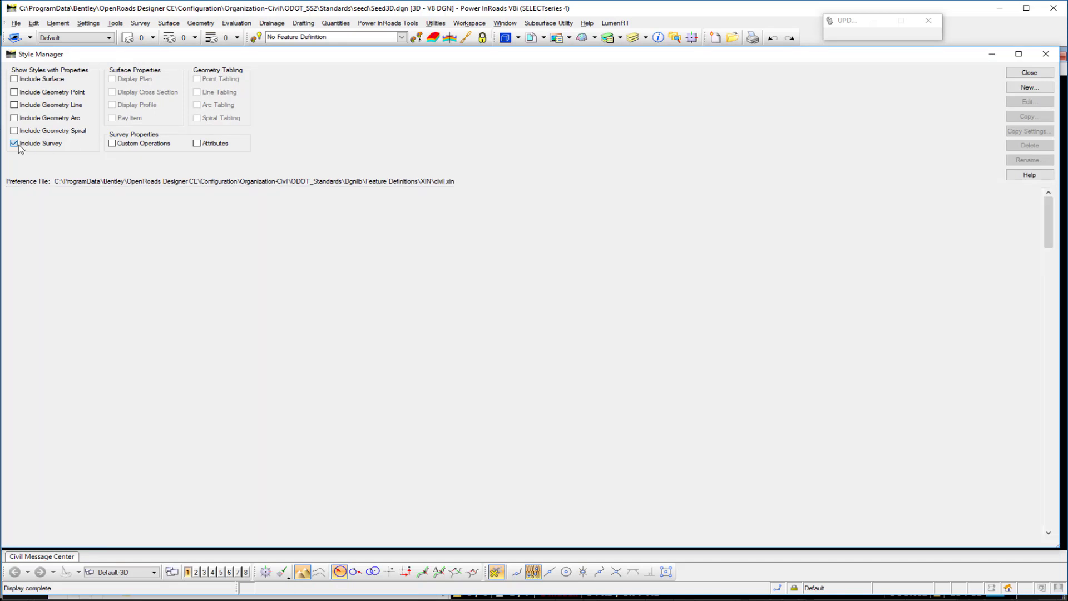
pyautogui.click(17, 144)
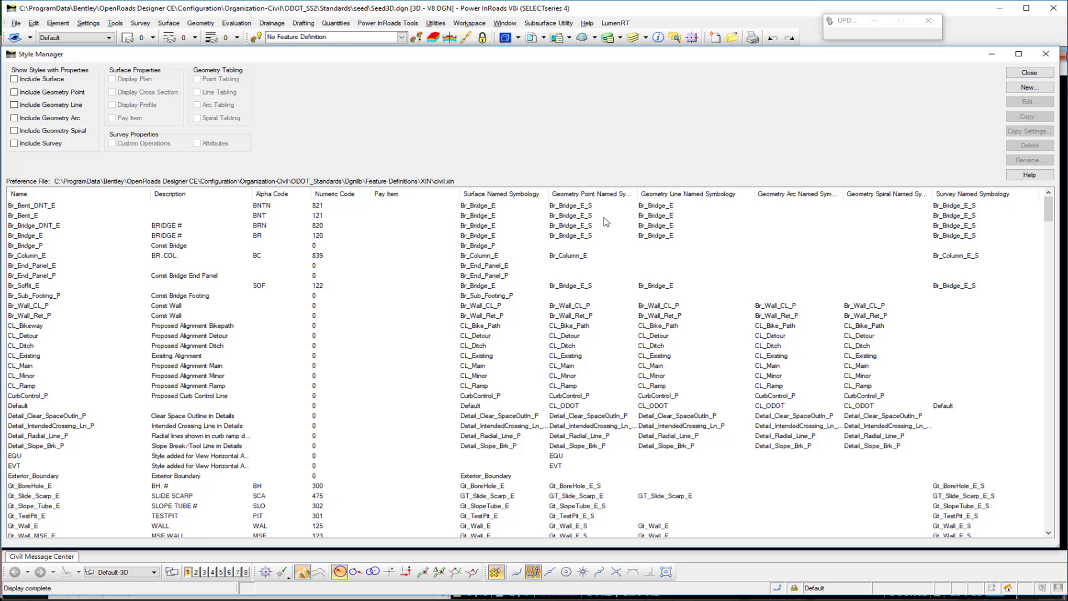
pyautogui.click(15, 144)
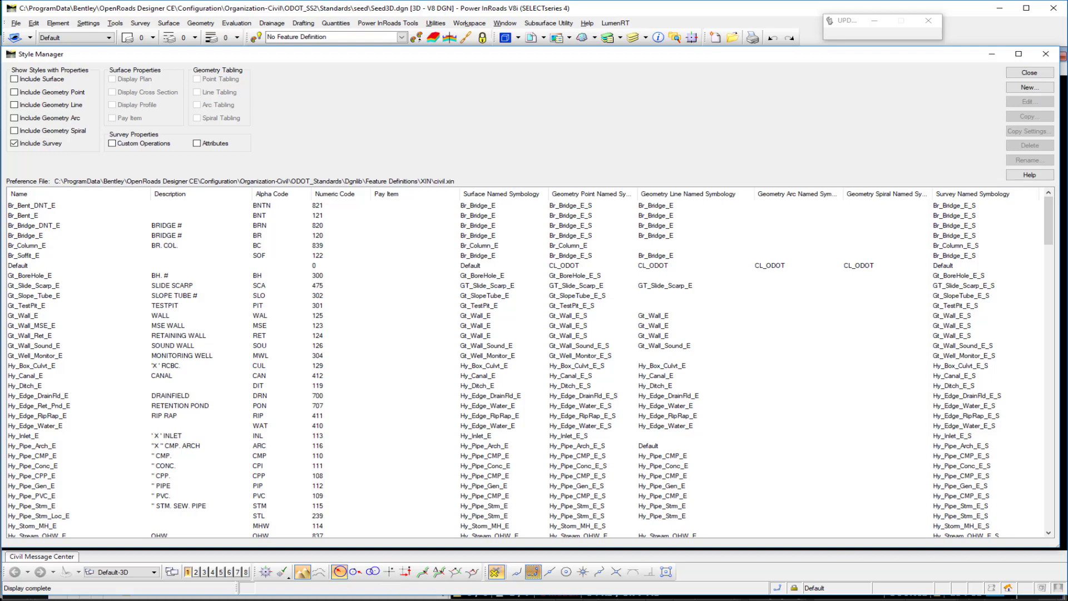
# - In xin_namepath_map.xlsx, review the Element Templates sheet's Default, Plan, Profile and Cross Section columns
pyautogui.hotkey('alt', 'Tab')
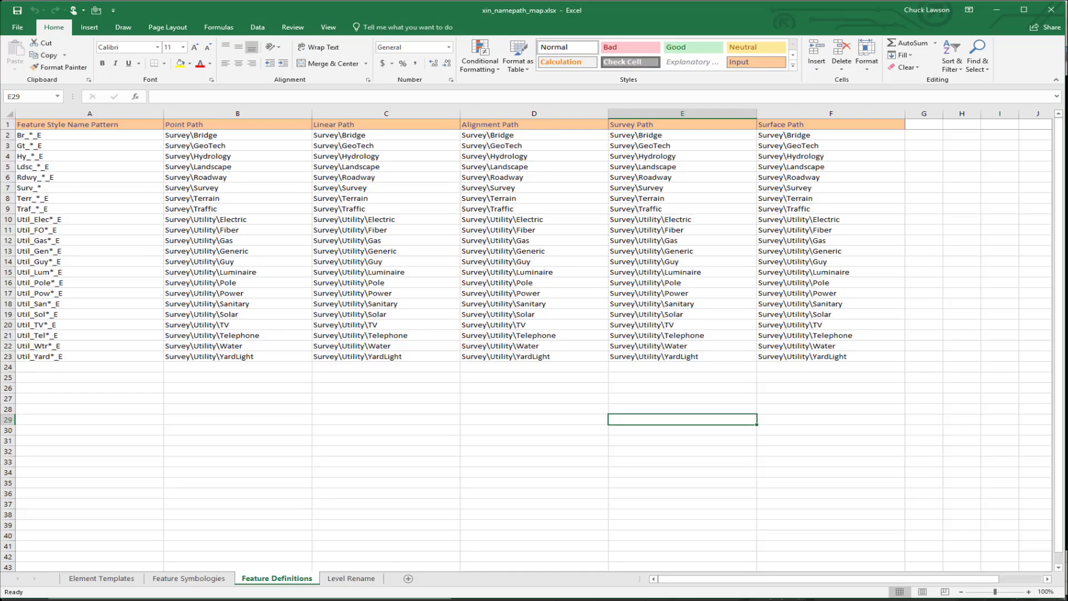
pyautogui.click(111, 580)
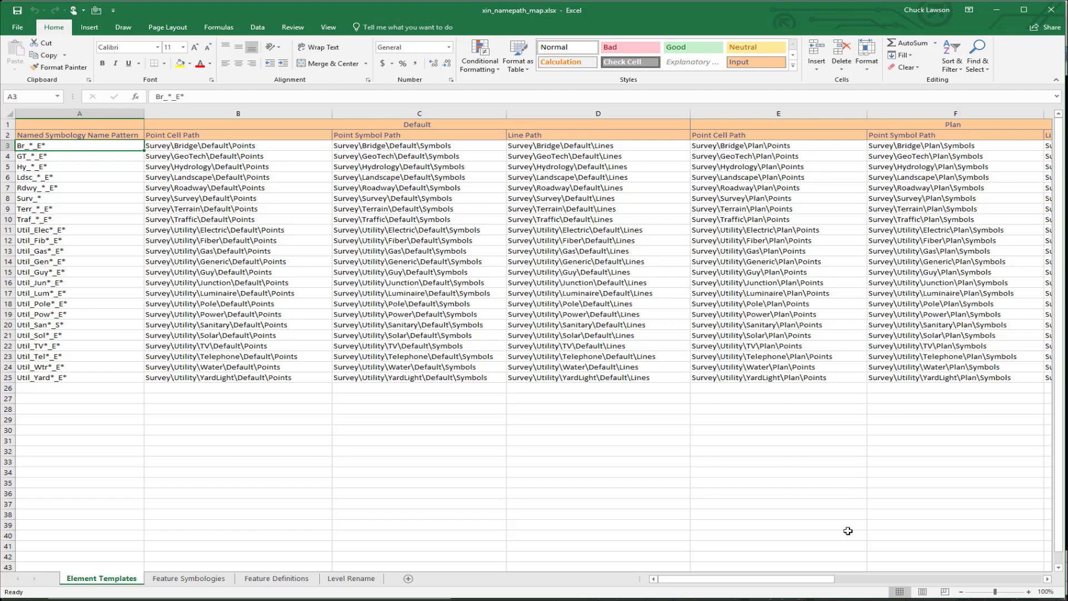
pyautogui.moveTo(825, 581); pyautogui.dragTo(1042, 589)
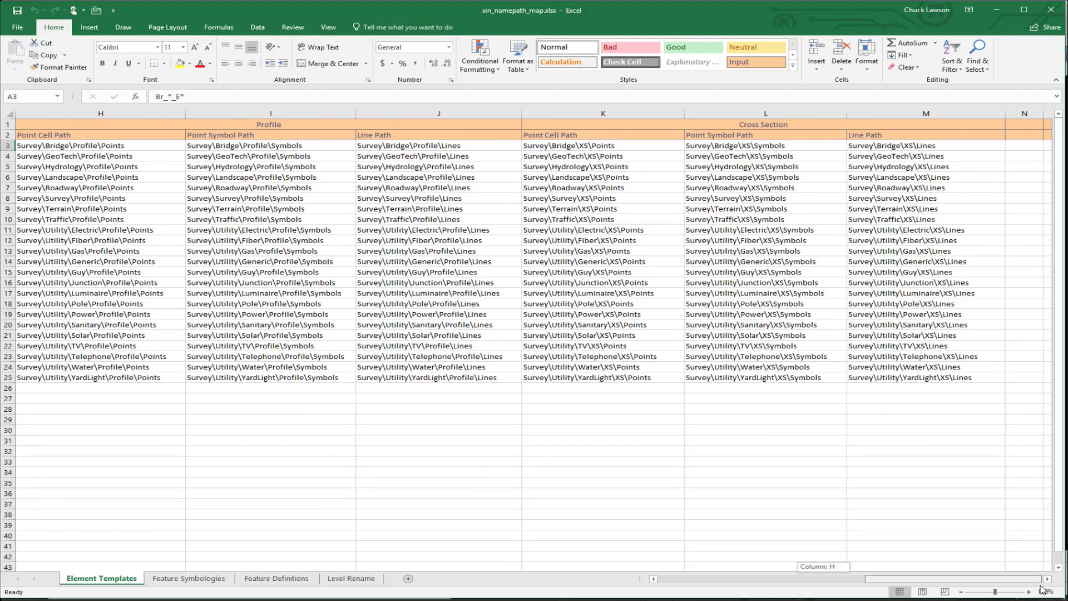
pyautogui.moveTo(1042, 589); pyautogui.dragTo(639, 587)
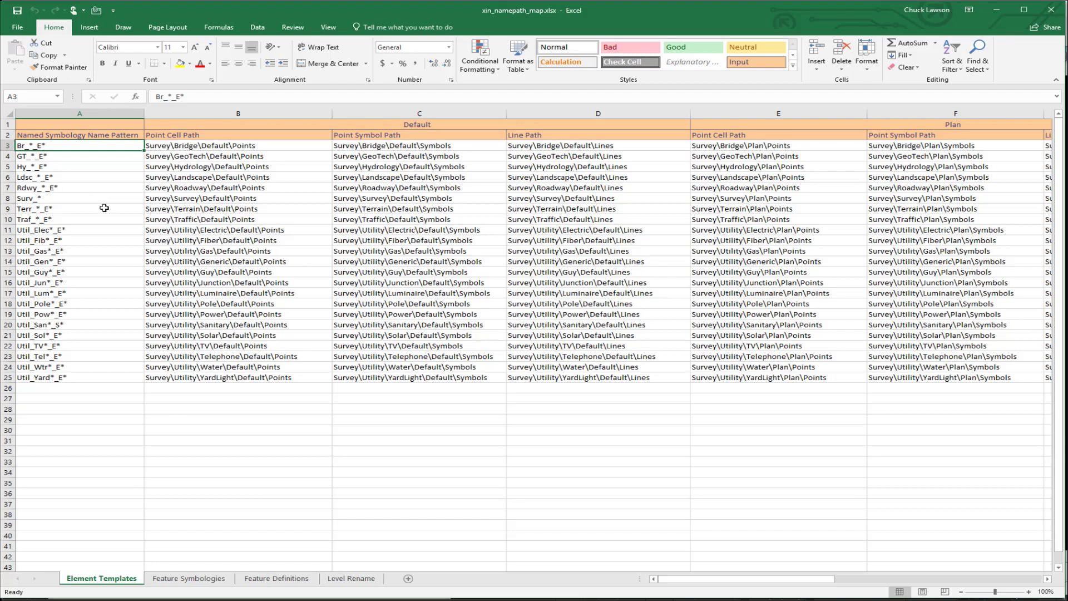
# - Find and select Rdwy_Edge_Conc_E among the Rdwy_ styles, then go back to Excel
pyautogui.hotkey('alt', 'Tab')
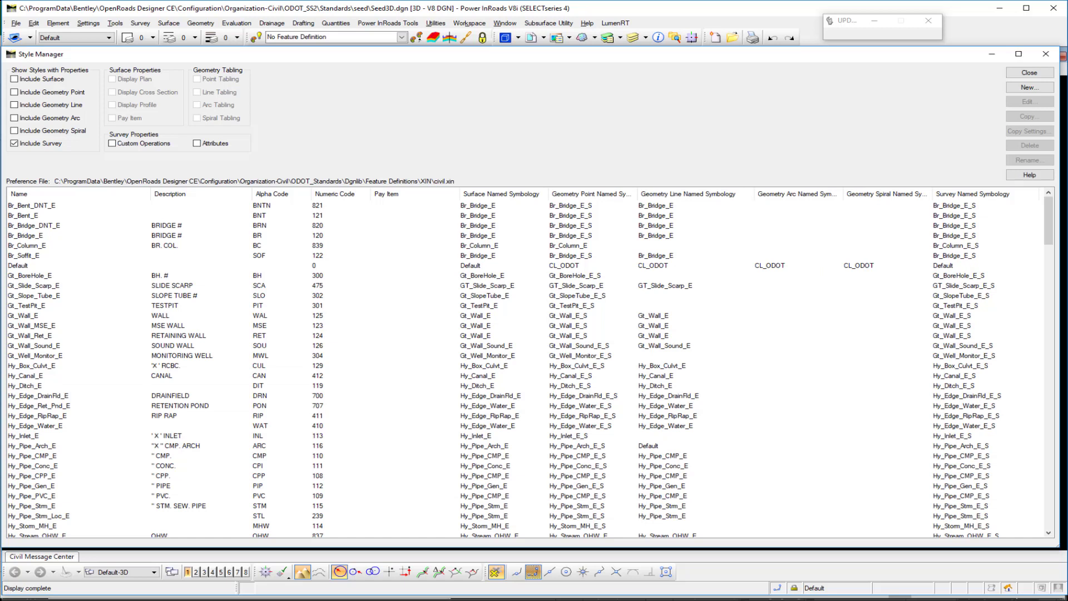
pyautogui.scroll(-13, 61, 435)
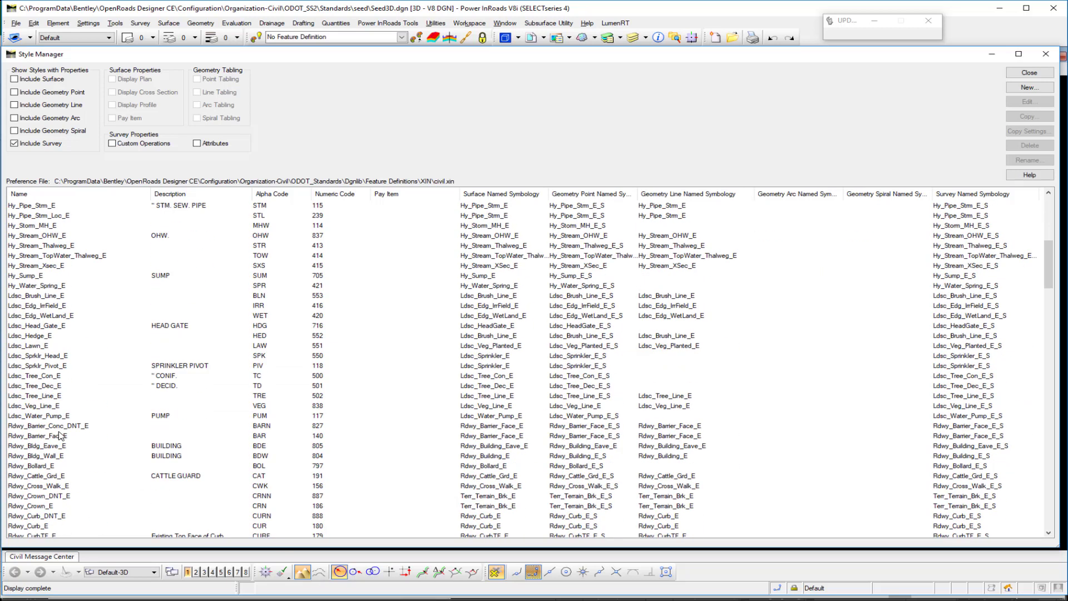
pyautogui.scroll(-4, 61, 436)
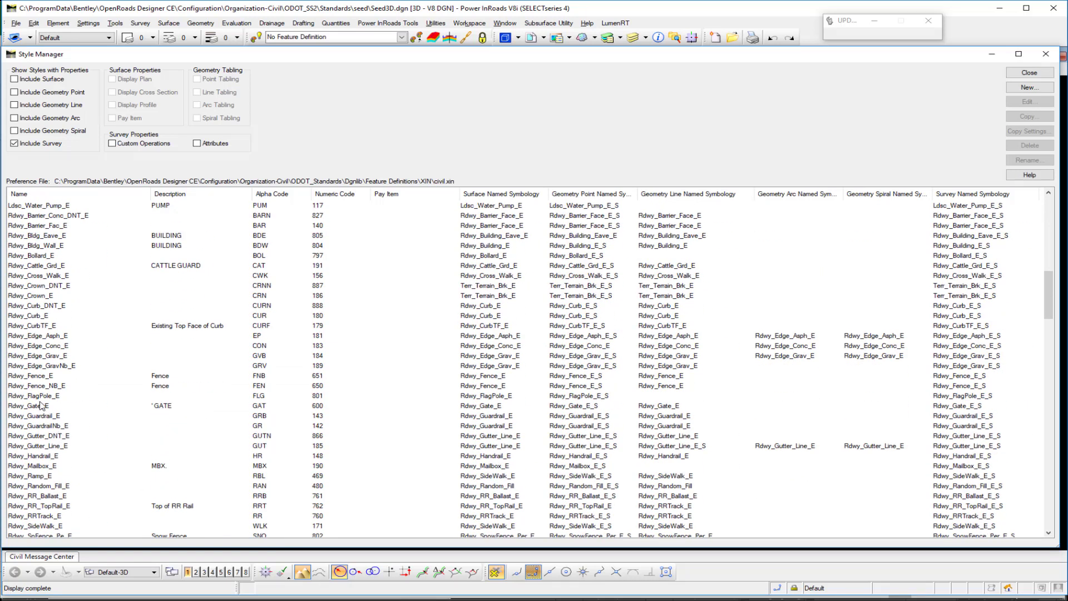
pyautogui.click(36, 347)
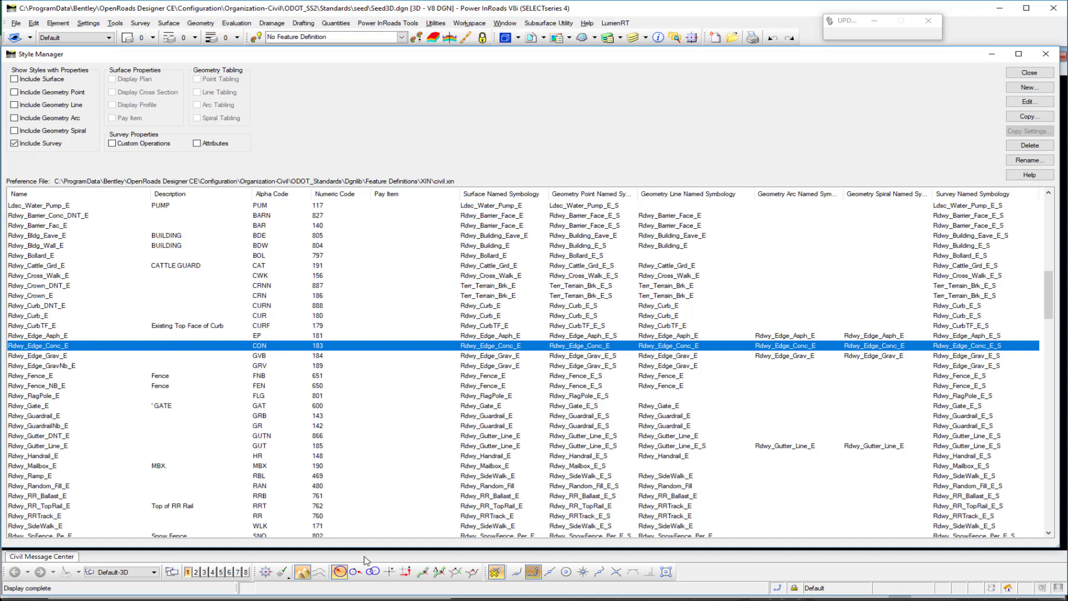
pyautogui.click(399, 595)
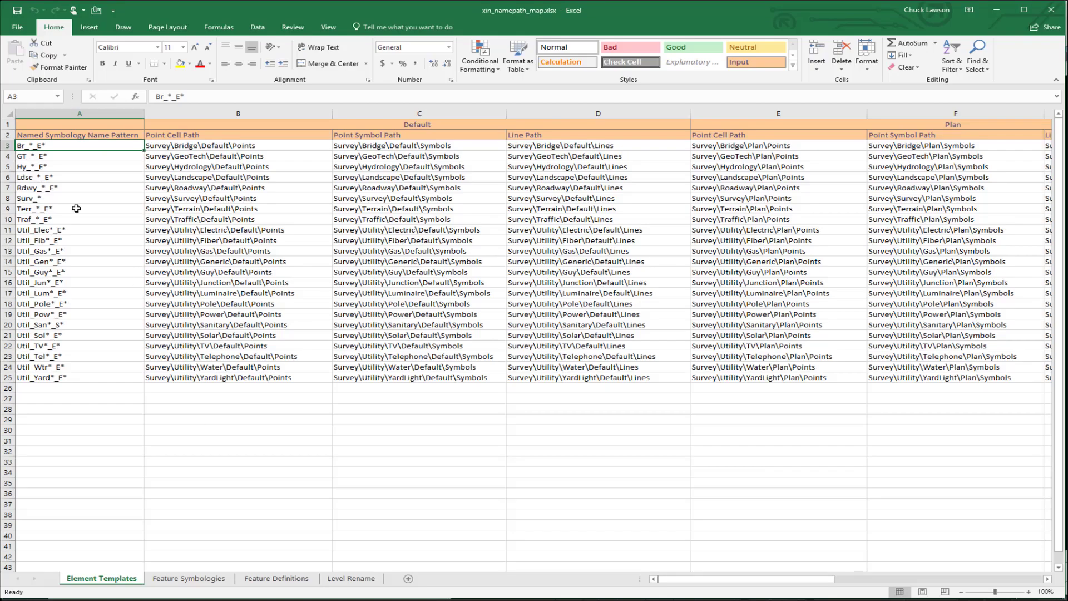
# - Select row 7 (Rdwy_*_E*) and review its Roadway default and plan paths
pyautogui.click(46, 187)
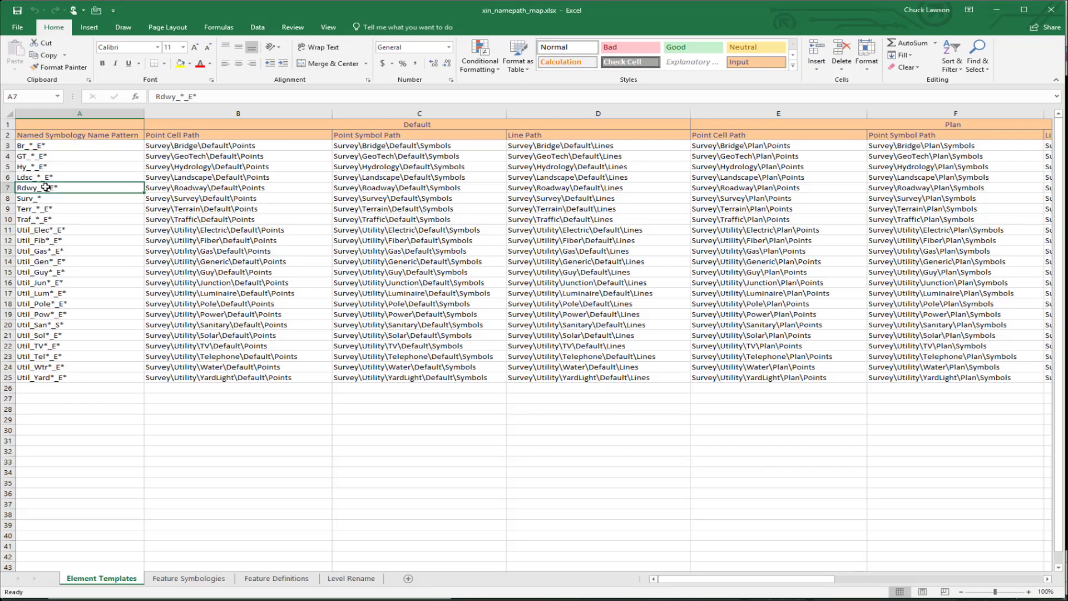
pyautogui.click(8, 187)
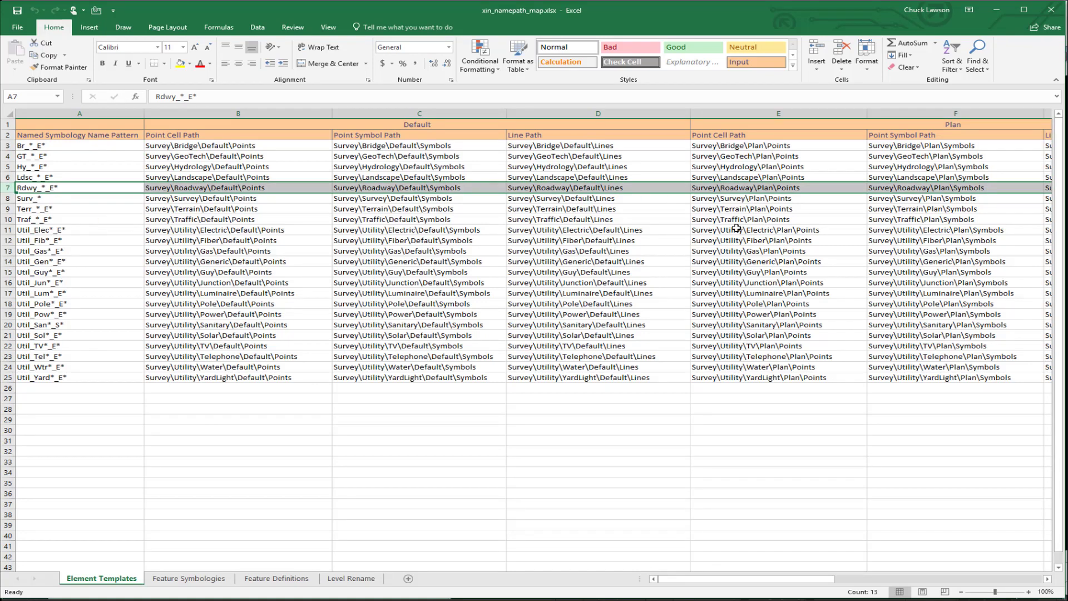
pyautogui.moveTo(672, 585); pyautogui.dragTo(639, 582)
# - Select the Rdwy_*_E row 6 on the Feature Symbologies sheet
pyautogui.click(190, 579)
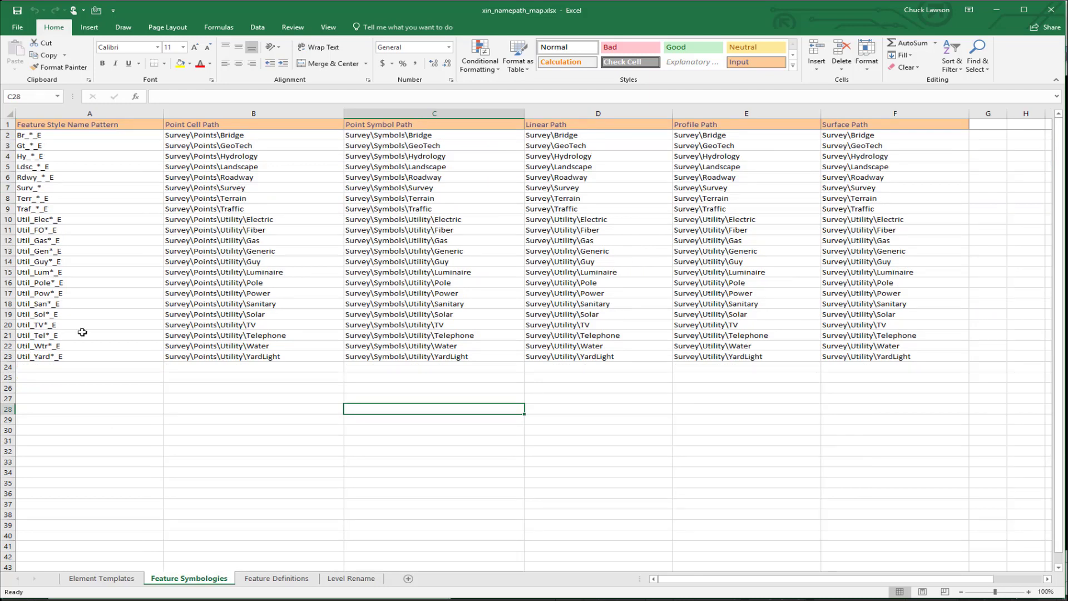
pyautogui.click(8, 176)
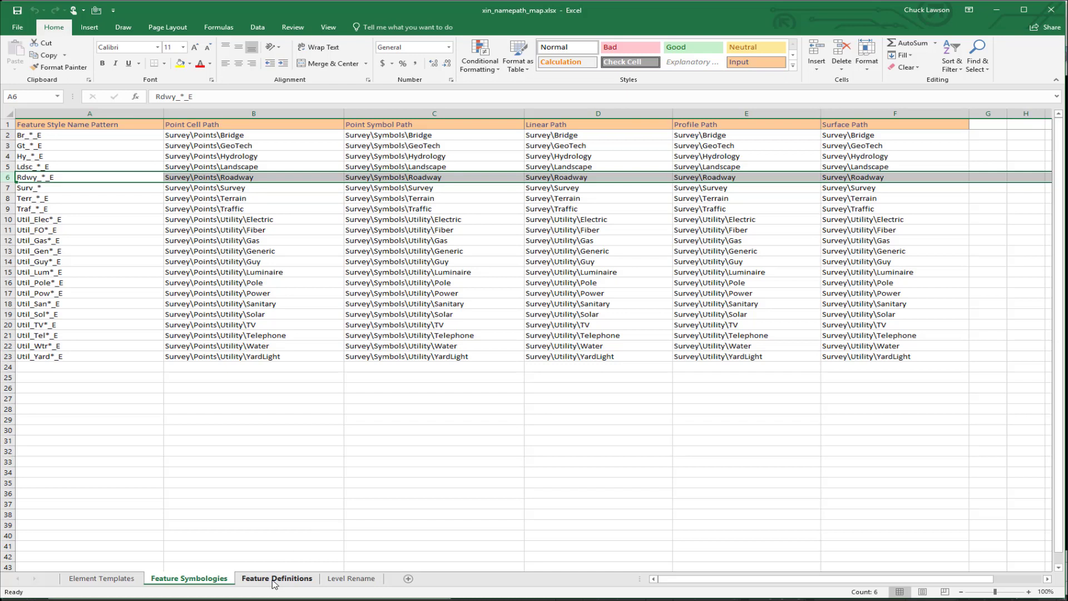
# - Glance at Feature Definitions, then point out the Level Rename sheet's New Level Name column
pyautogui.click(274, 580)
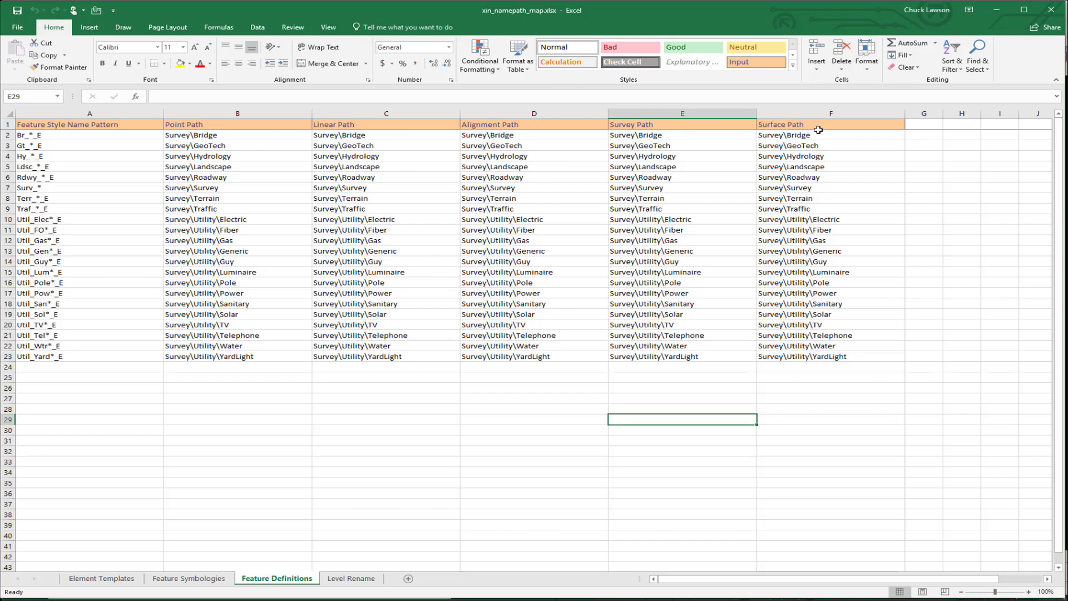
pyautogui.click(336, 579)
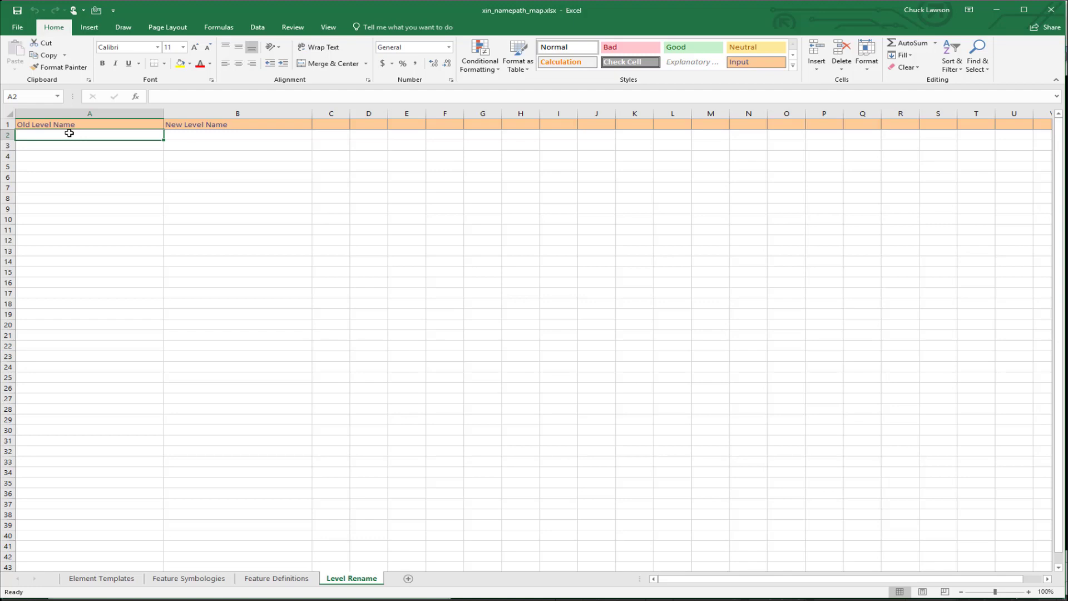
pyautogui.click(202, 137)
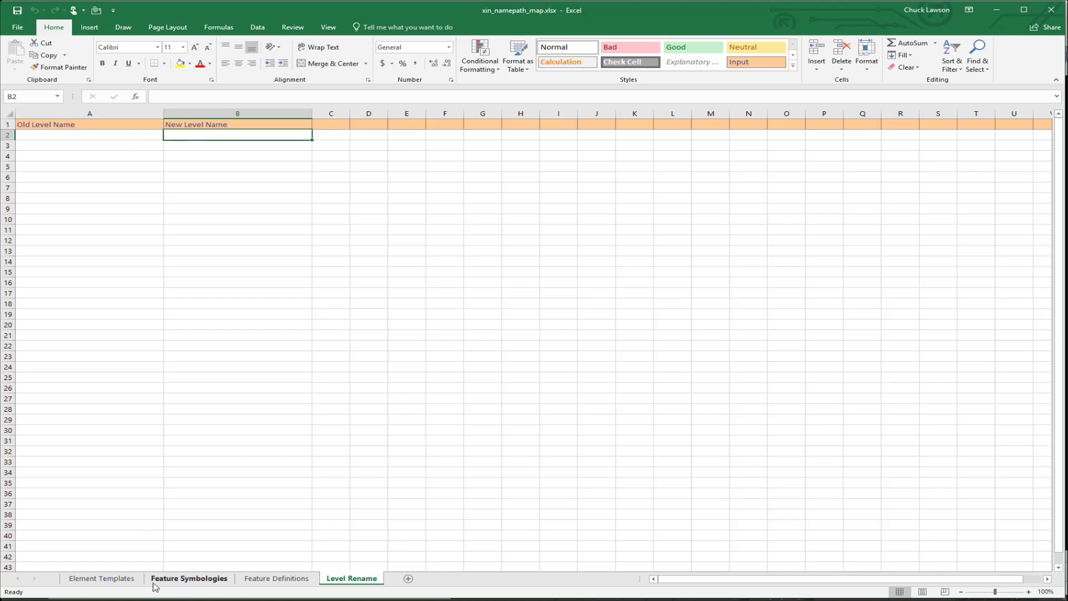
# - Review the Feature Symbologies sheet, then return to the Power InRoads Style Manager
pyautogui.click(186, 579)
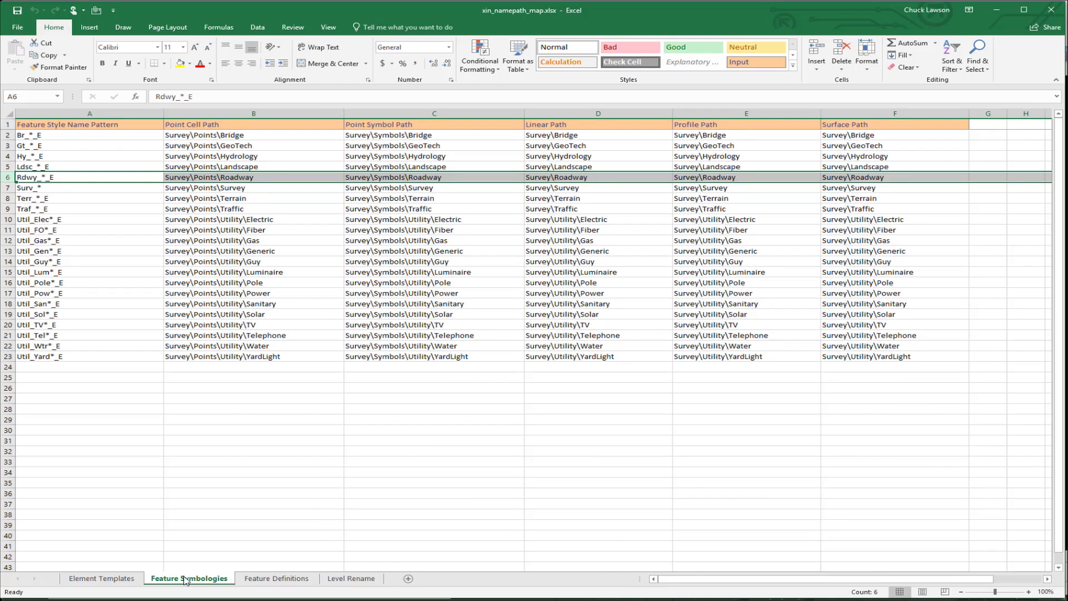
pyautogui.moveTo(461, 598)
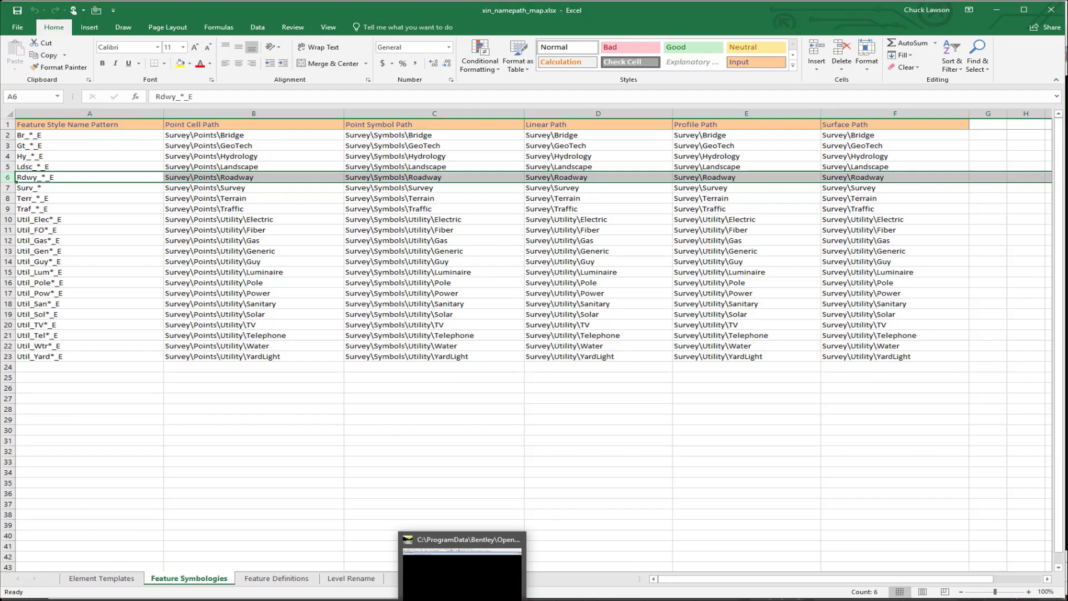
pyautogui.click(462, 573)
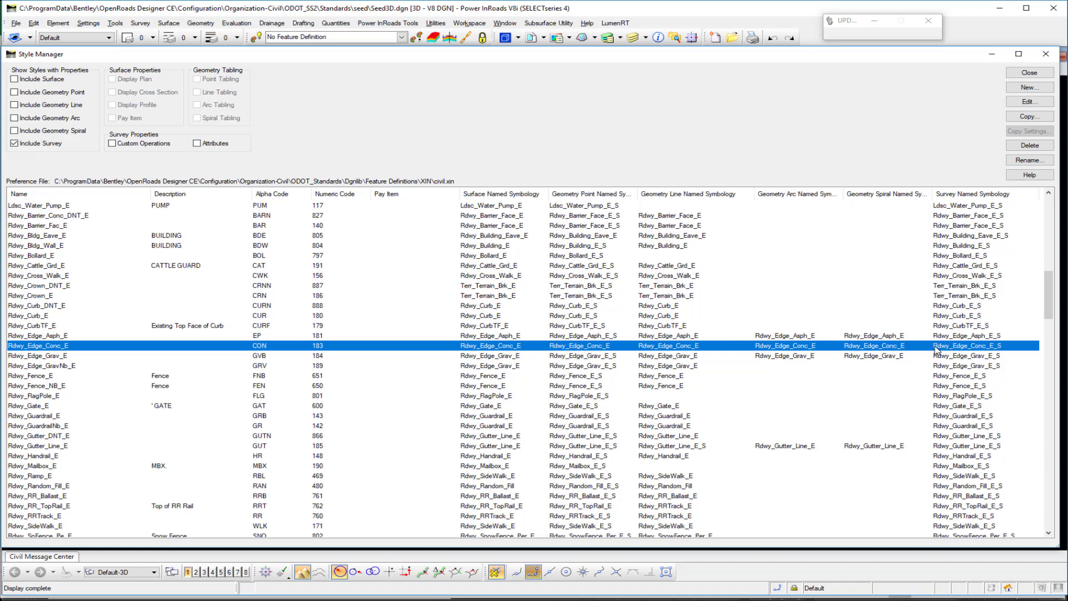
# - Close the Style Manager, exit Power InRoads and bring up the XIN folder in Directory Opus
pyautogui.click(1022, 74)
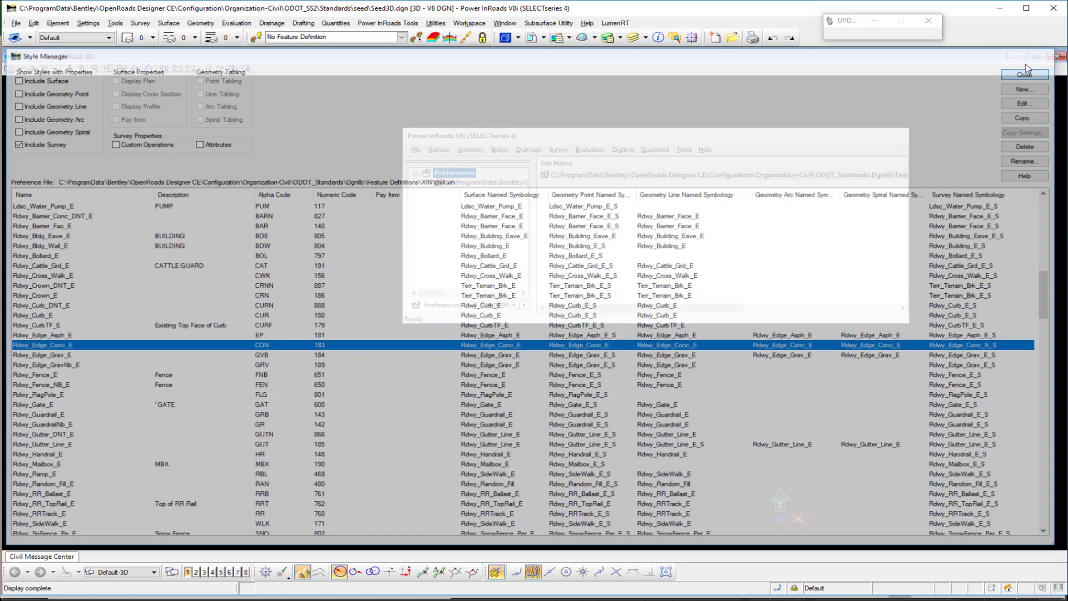
pyautogui.click(1053, 11)
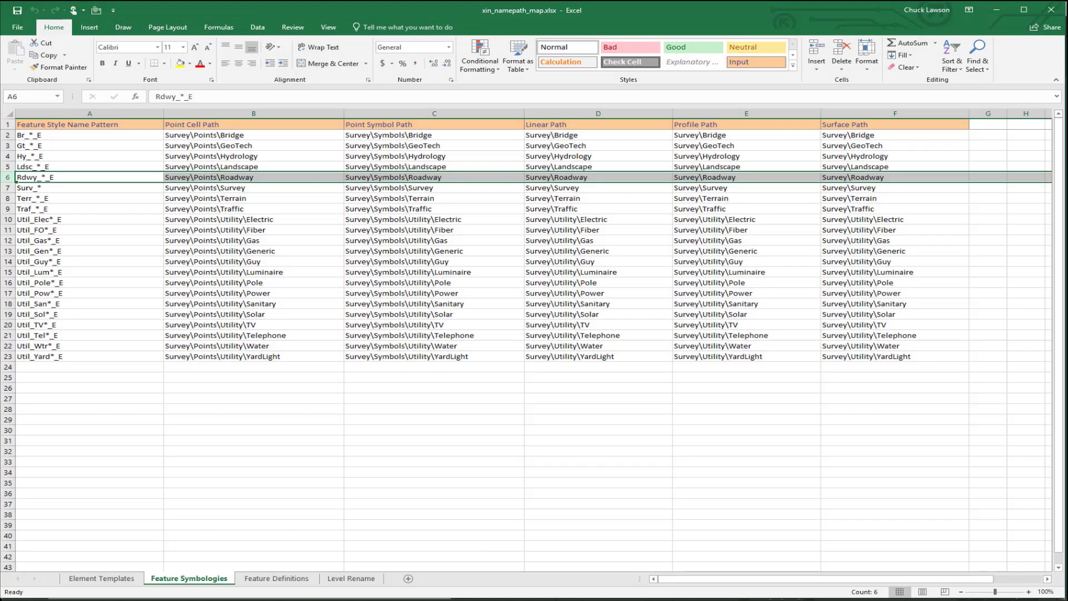
pyautogui.moveTo(418, 598)
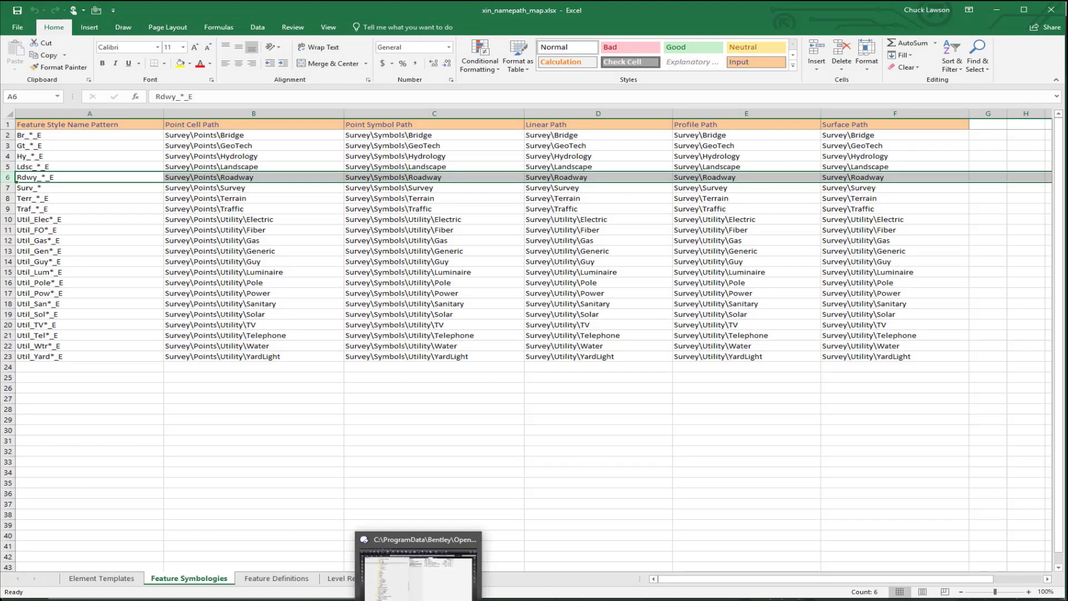
pyautogui.click(418, 573)
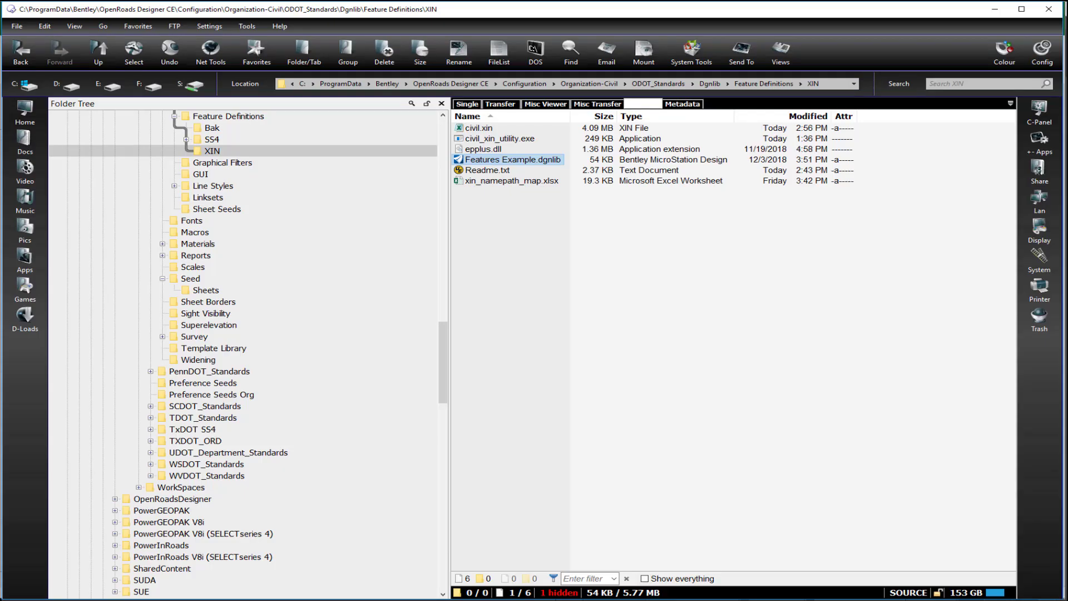
# - Launch civil_xin_utility.exe from the XIN folder
pyautogui.rightClick(498, 139)
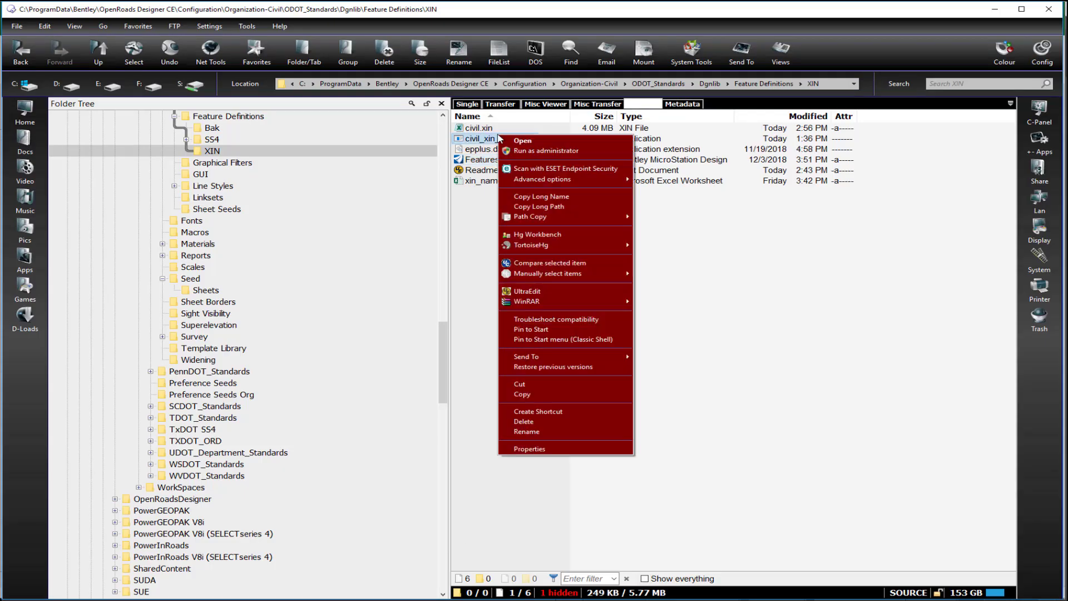
pyautogui.click(533, 141)
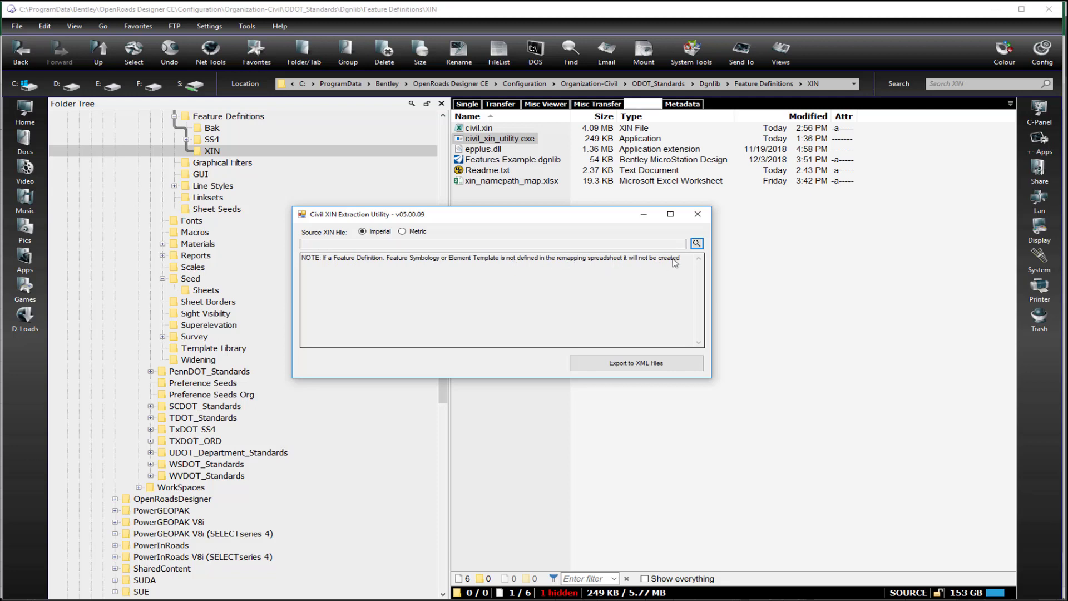
# - Load civil.xin, skip the missing name maps notice, and export to civil_ET, civil_FS and civil_FD XML files
pyautogui.click(697, 244)
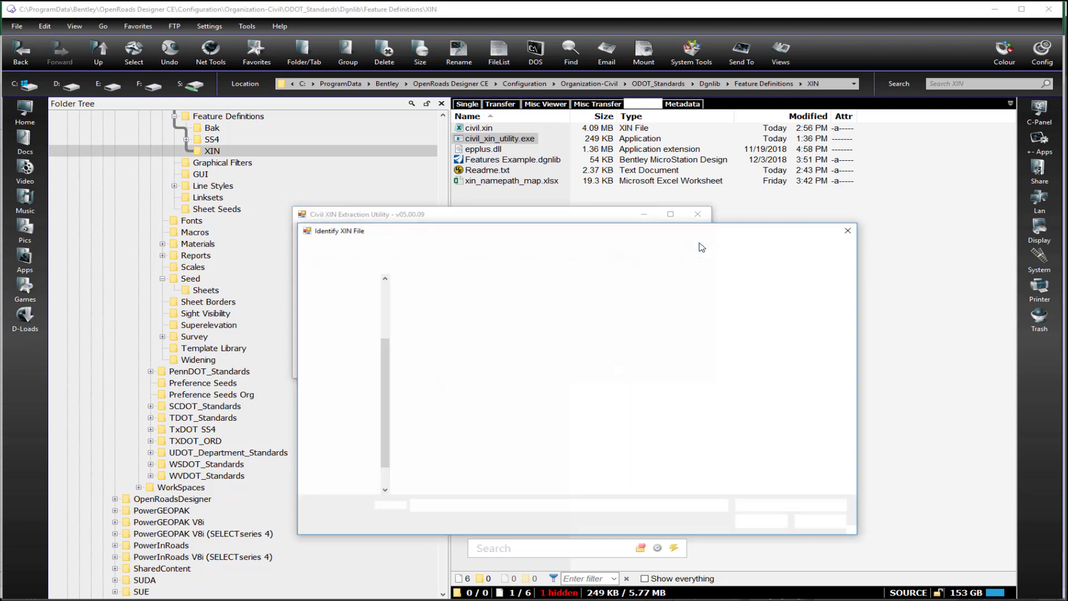
pyautogui.doubleClick(457, 301)
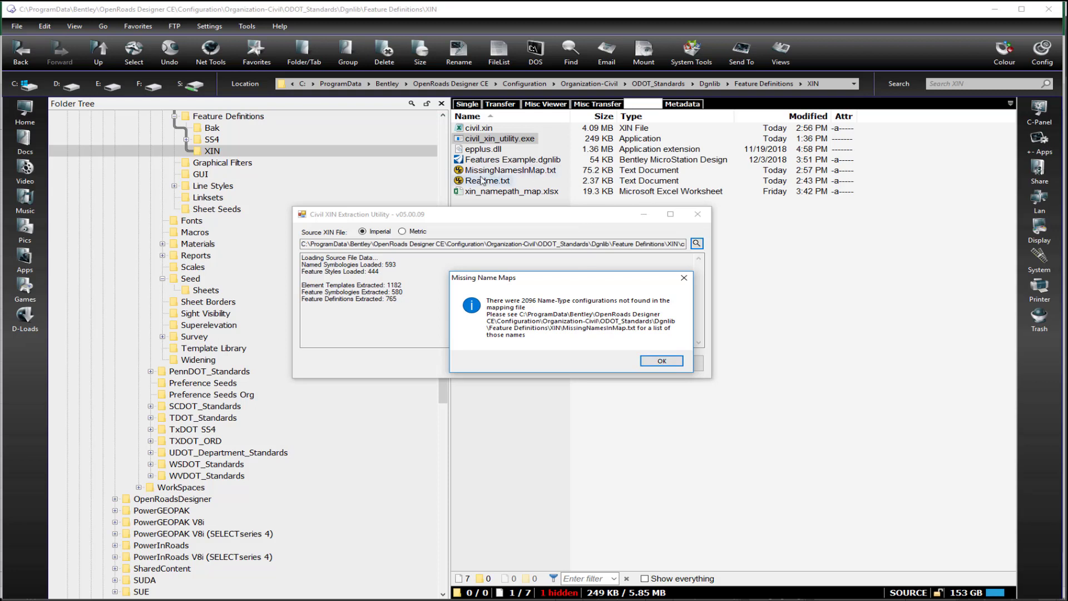
pyautogui.click(667, 362)
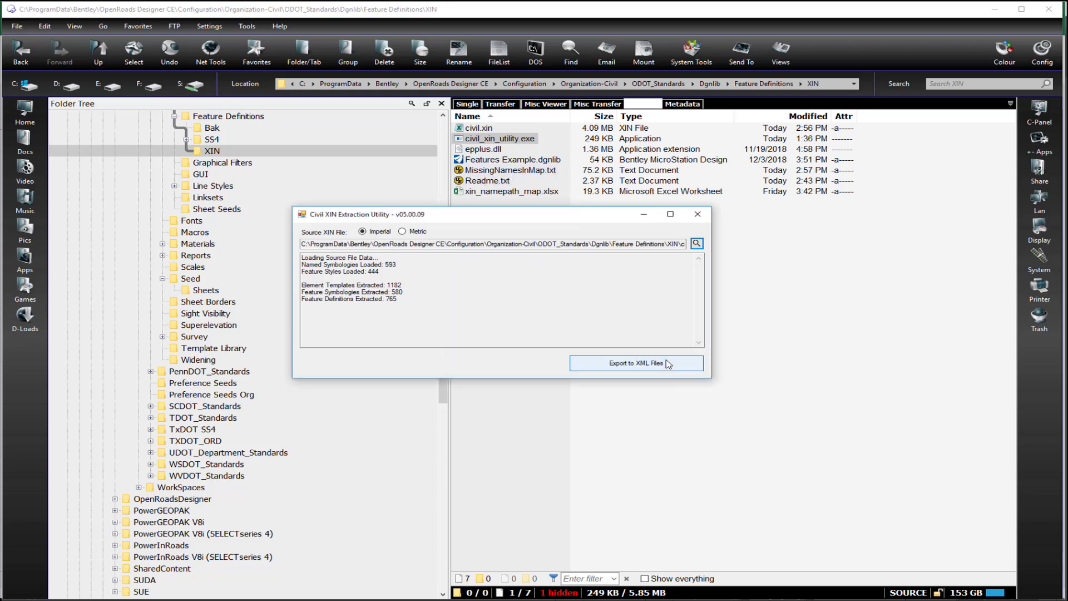
pyautogui.click(605, 367)
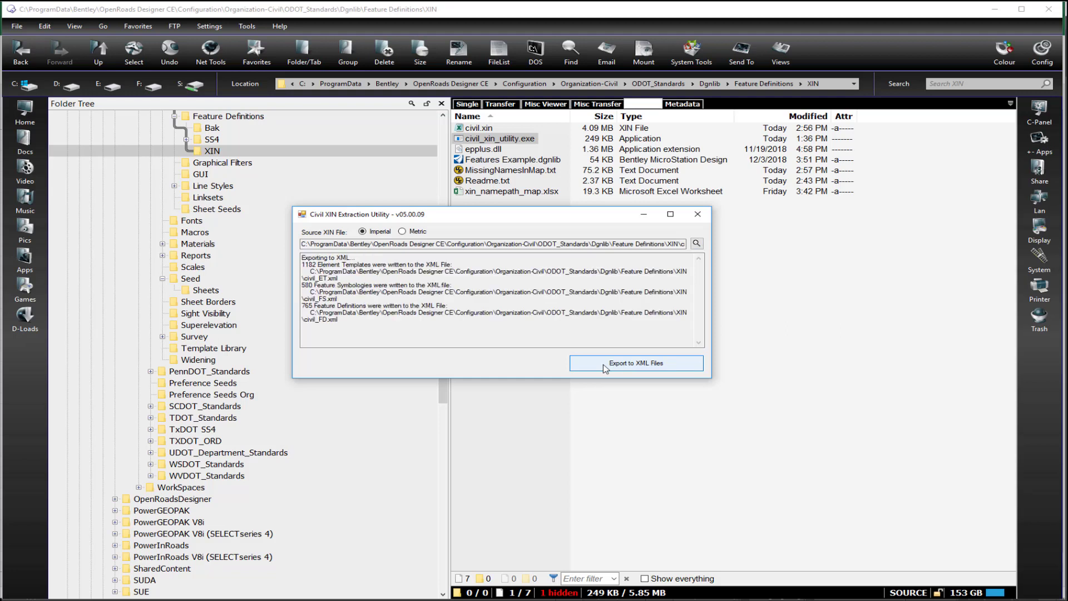
# - Close the extraction utility and open MissingNamesInMap.txt, scrolling down through the report
pyautogui.click(698, 215)
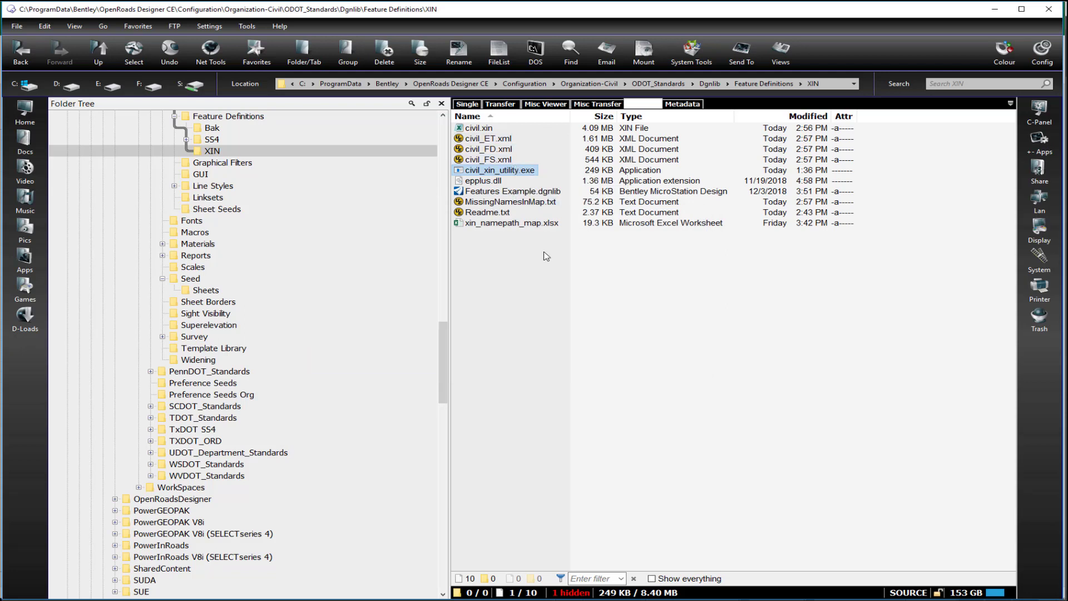
pyautogui.doubleClick(535, 204)
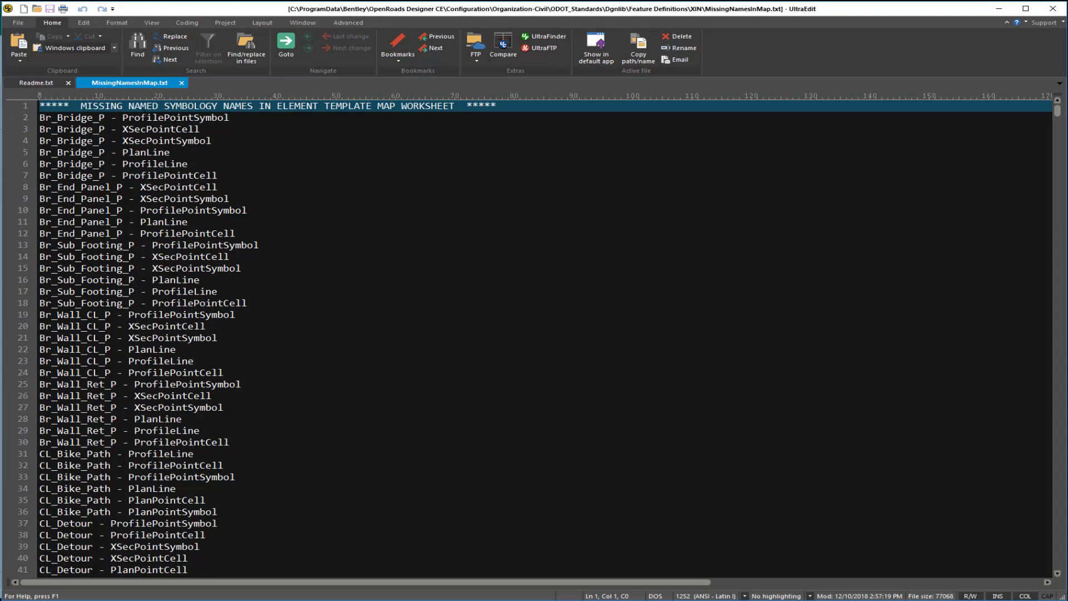
pyautogui.scroll(-15, 330, 273)
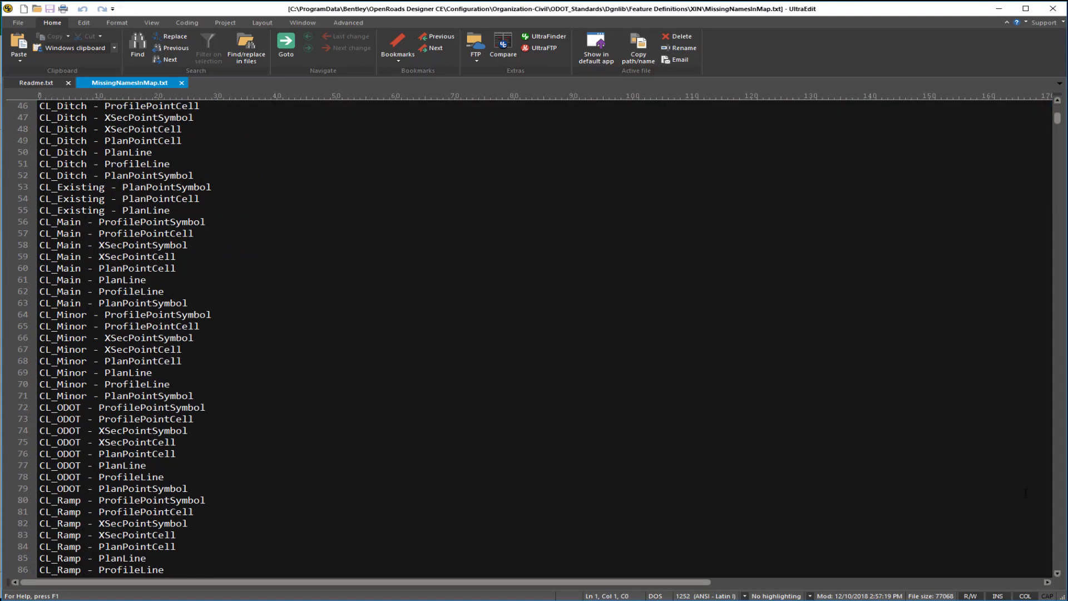
pyautogui.click(1058, 495)
pyautogui.click(1058, 495)
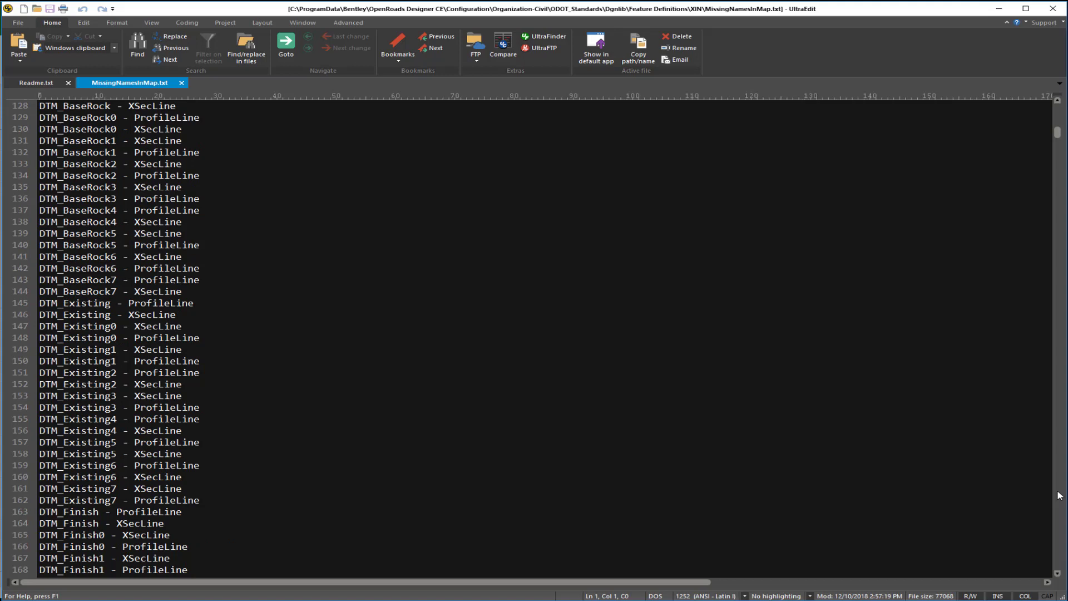
pyautogui.click(1058, 495)
pyautogui.click(1058, 495)
pyautogui.click(1059, 495)
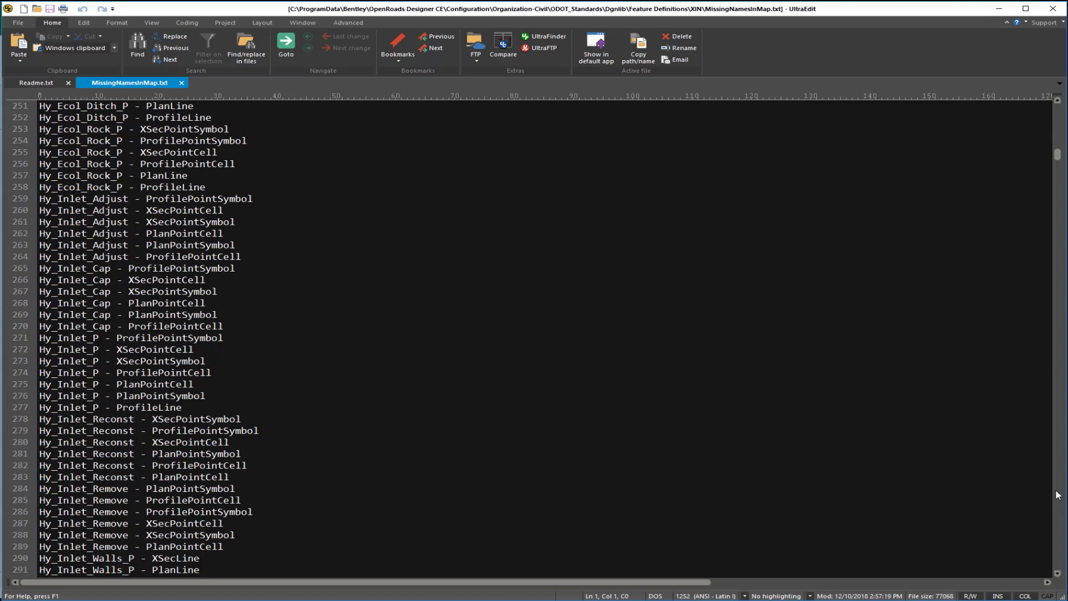
pyautogui.click(1059, 494)
pyautogui.click(1058, 495)
pyautogui.click(1056, 495)
pyautogui.click(1056, 495)
pyautogui.click(1056, 495)
pyautogui.click(1056, 495)
pyautogui.click(1056, 495)
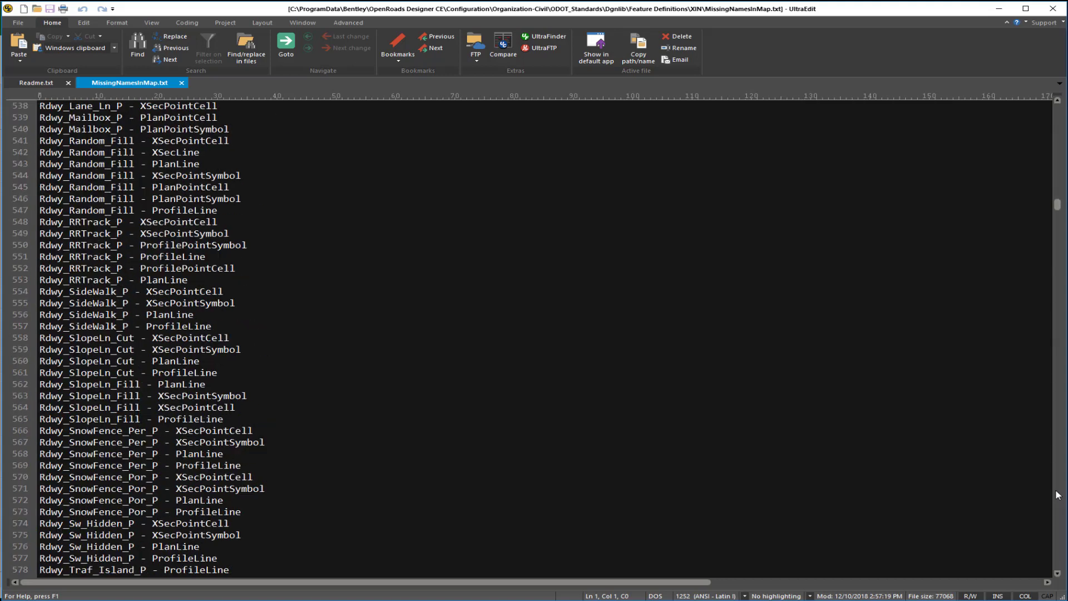
pyautogui.click(1056, 495)
pyautogui.click(1056, 495)
pyautogui.click(1057, 495)
pyautogui.click(1057, 495)
pyautogui.click(1057, 495)
pyautogui.click(1057, 495)
pyautogui.click(1057, 495)
pyautogui.click(1057, 495)
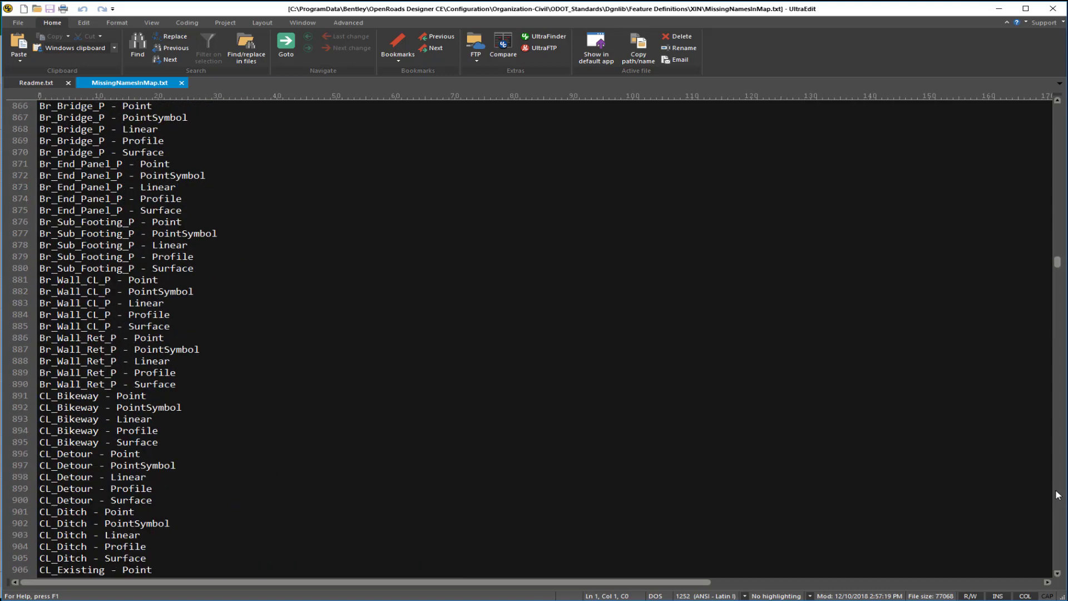
# - Review the missing feature style names section, then close the log and minimize UltraEdit
pyautogui.click(1057, 103)
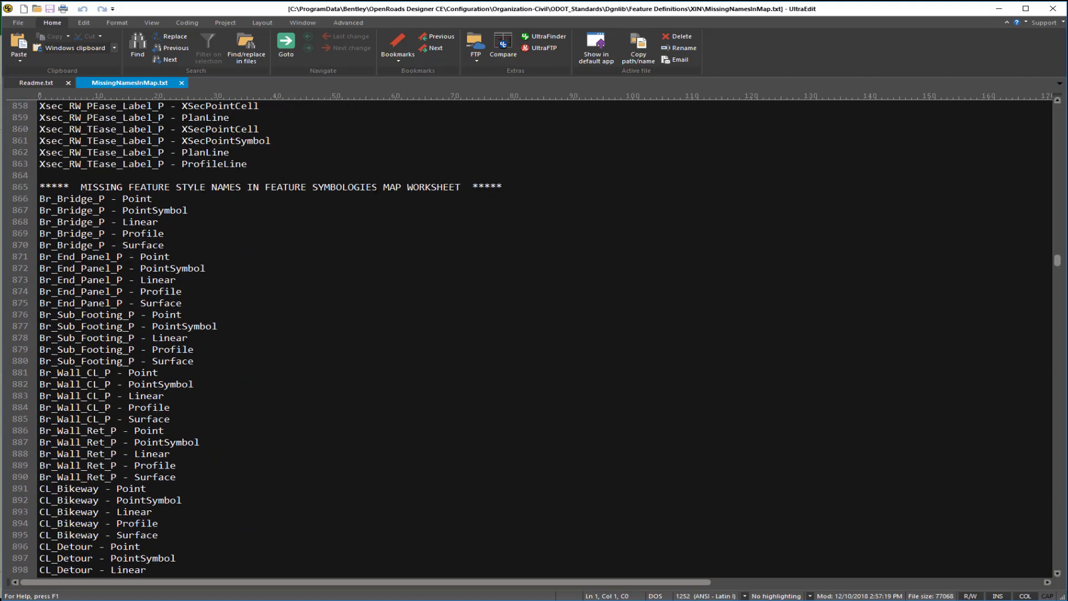
pyautogui.moveTo(1059, 264); pyautogui.dragTo(1062, 411)
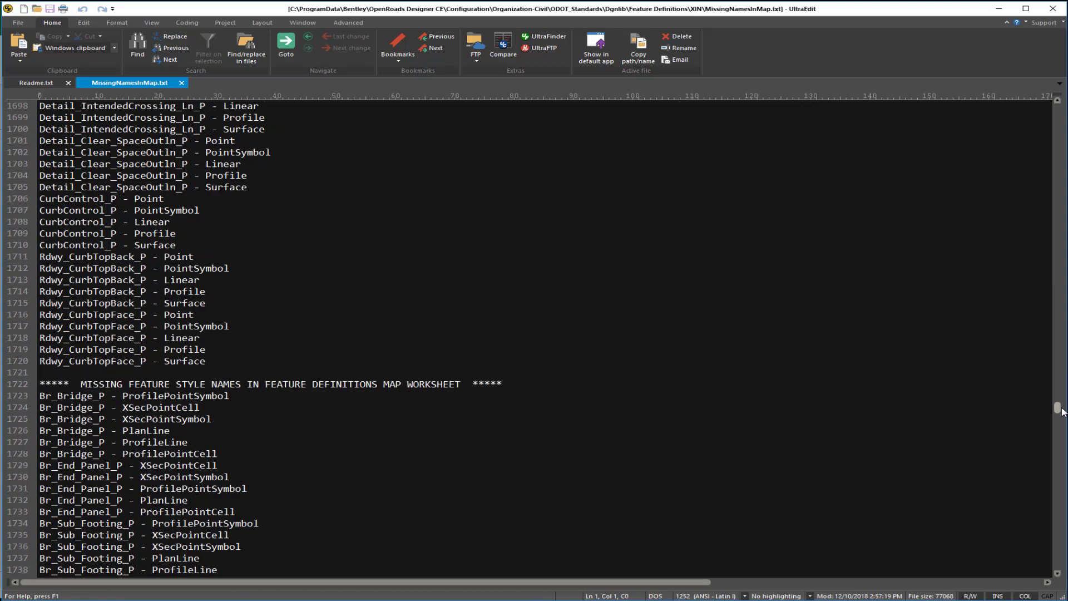
pyautogui.moveTo(1062, 411); pyautogui.dragTo(1060, 562)
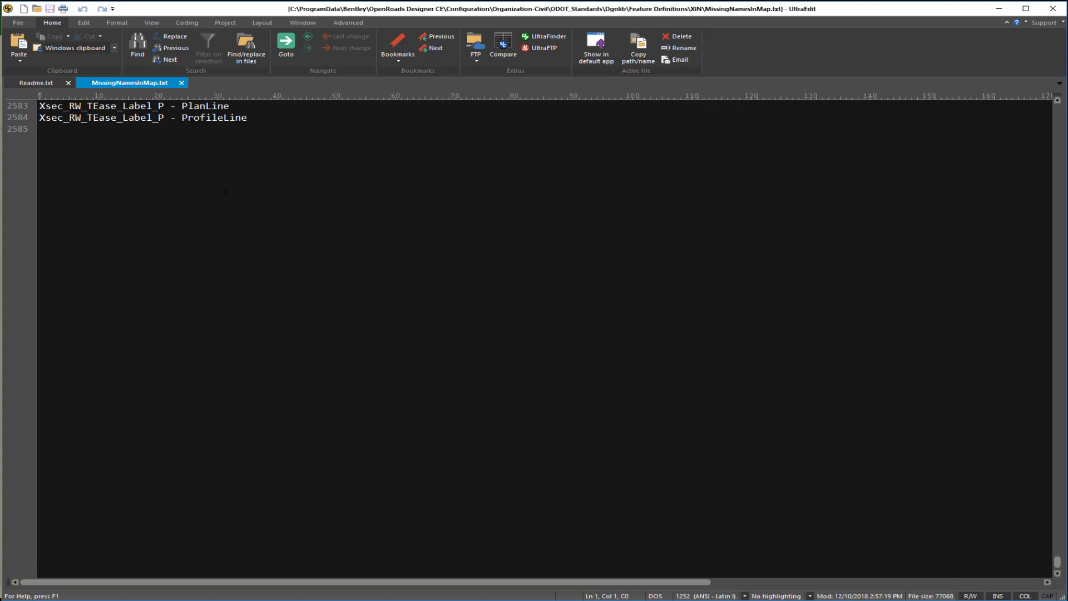
pyautogui.scroll(6, 209, 161)
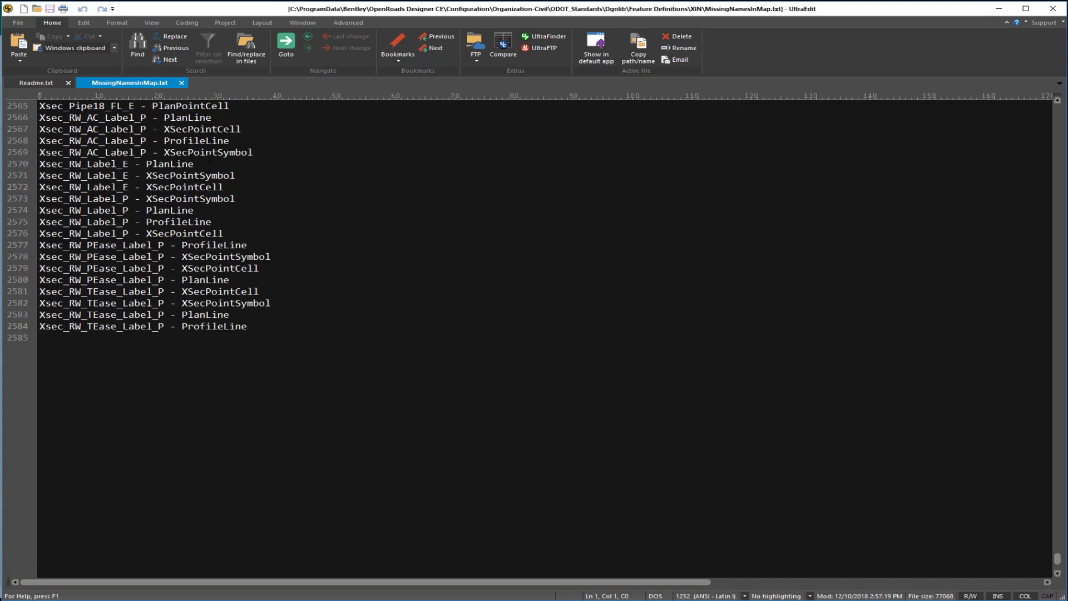
pyautogui.click(181, 83)
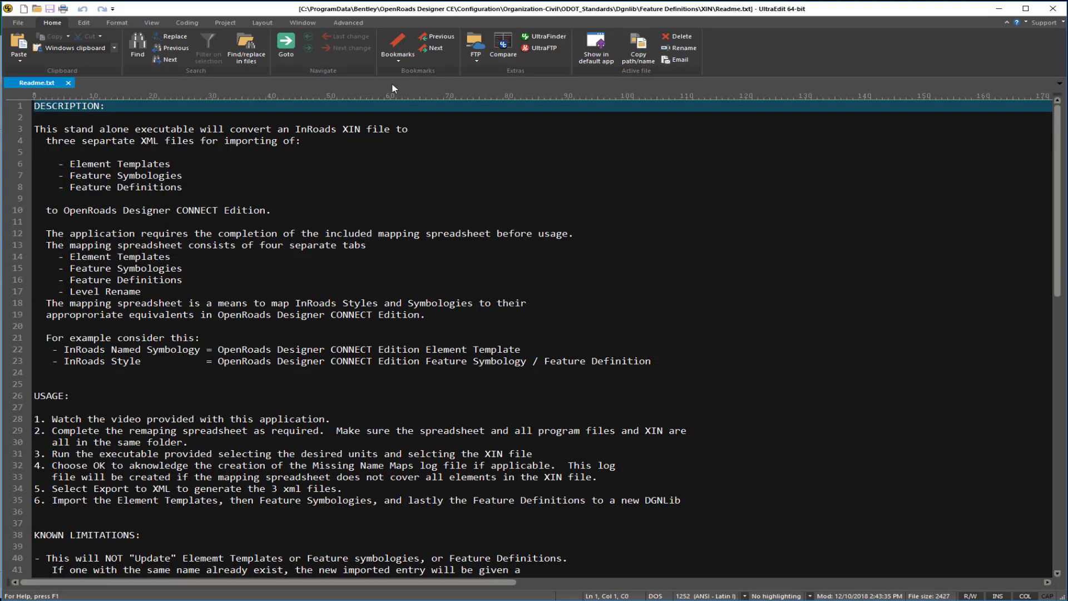
pyautogui.click(998, 8)
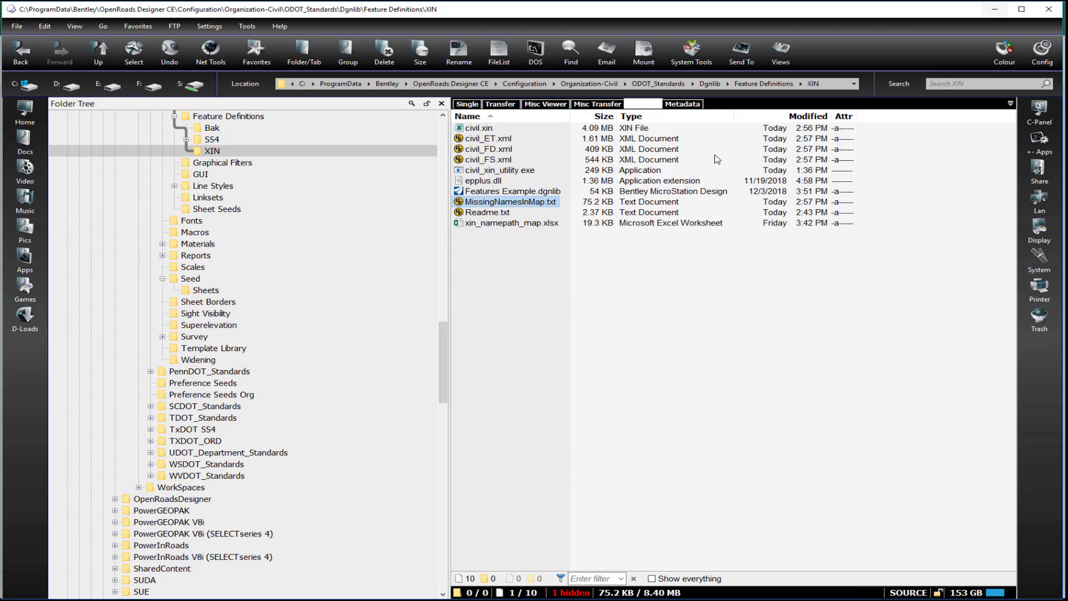
# - Note the civil_FD.xml and civil_FS.xml exports, then open Templates > Manage in OpenRoads Designer
pyautogui.click(489, 149)
pyautogui.click(490, 160)
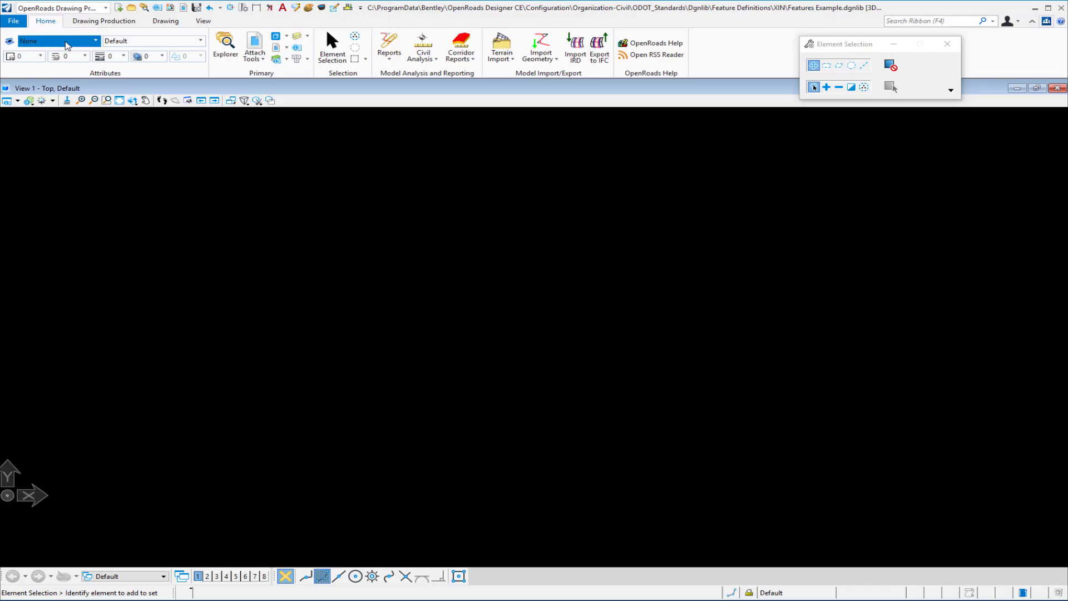
pyautogui.click(65, 41)
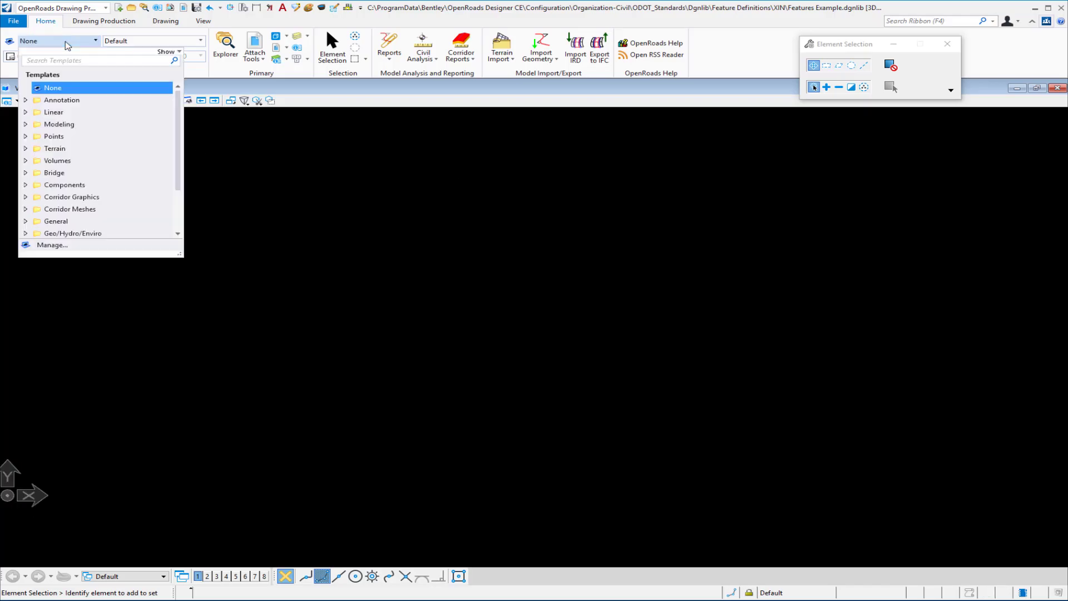
pyautogui.click(61, 246)
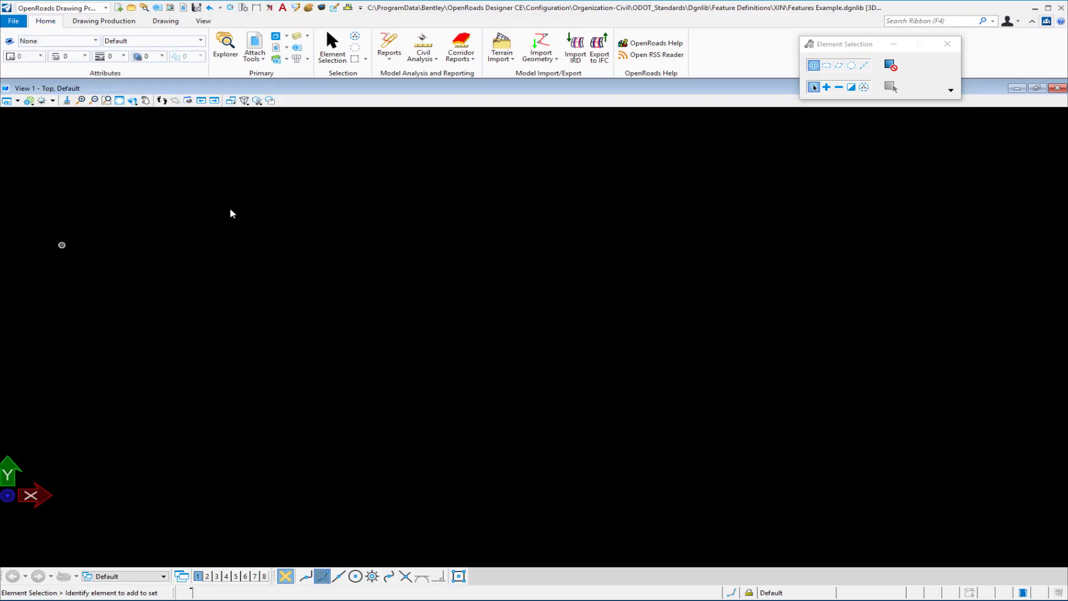
# - Import element templates into the library via File > Import > From XML File using civil_ET.xml
pyautogui.moveTo(473, 146); pyautogui.dragTo(296, 121)
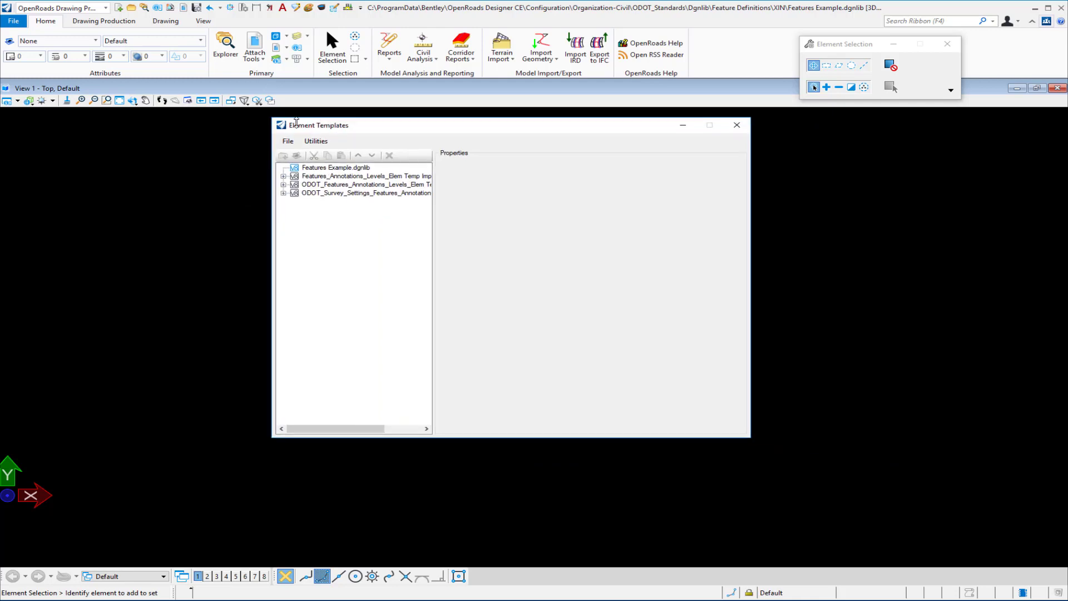
pyautogui.click(288, 141)
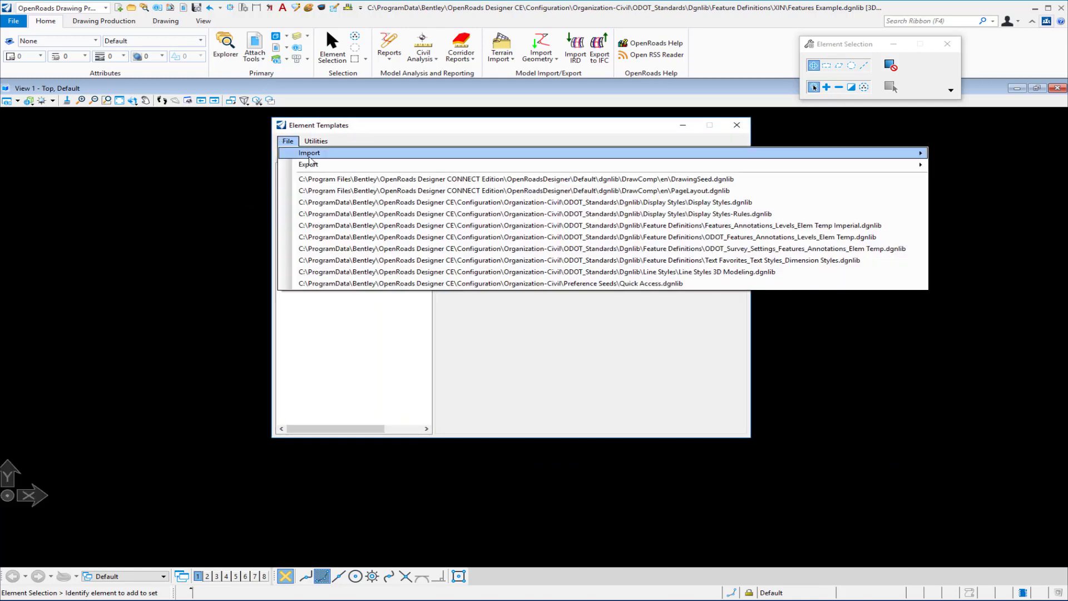
pyautogui.moveTo(309, 158)
pyautogui.click(940, 153)
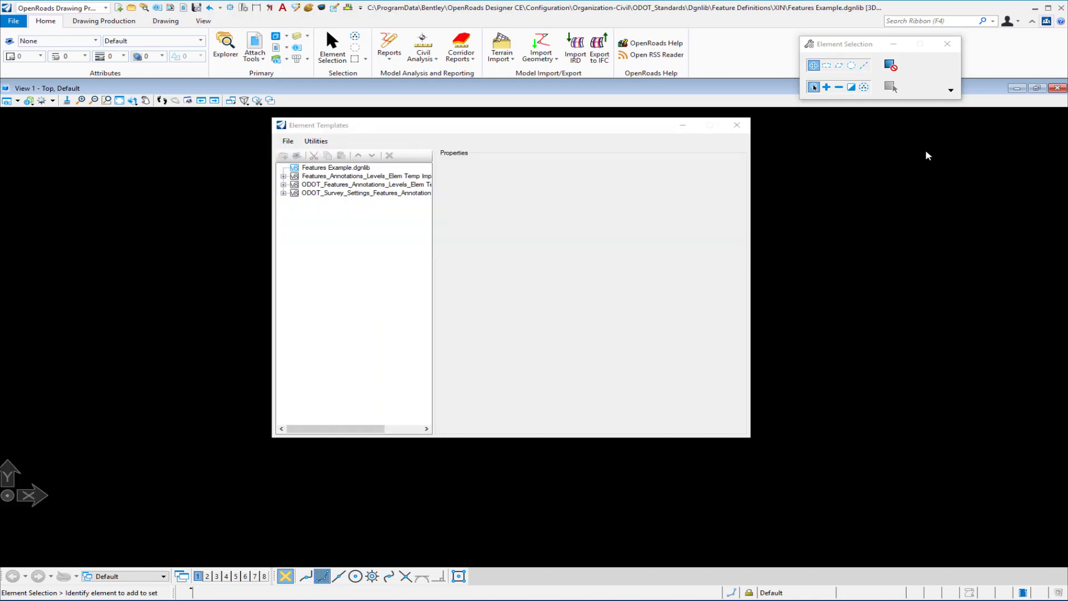
pyautogui.click(153, 146)
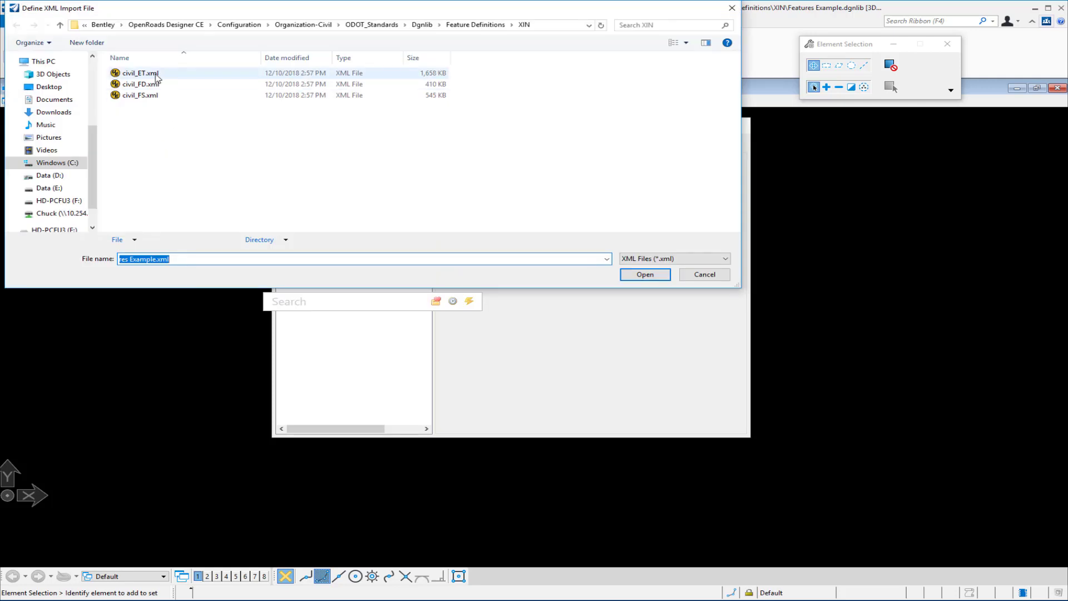
pyautogui.doubleClick(145, 73)
pyautogui.click(102, 251)
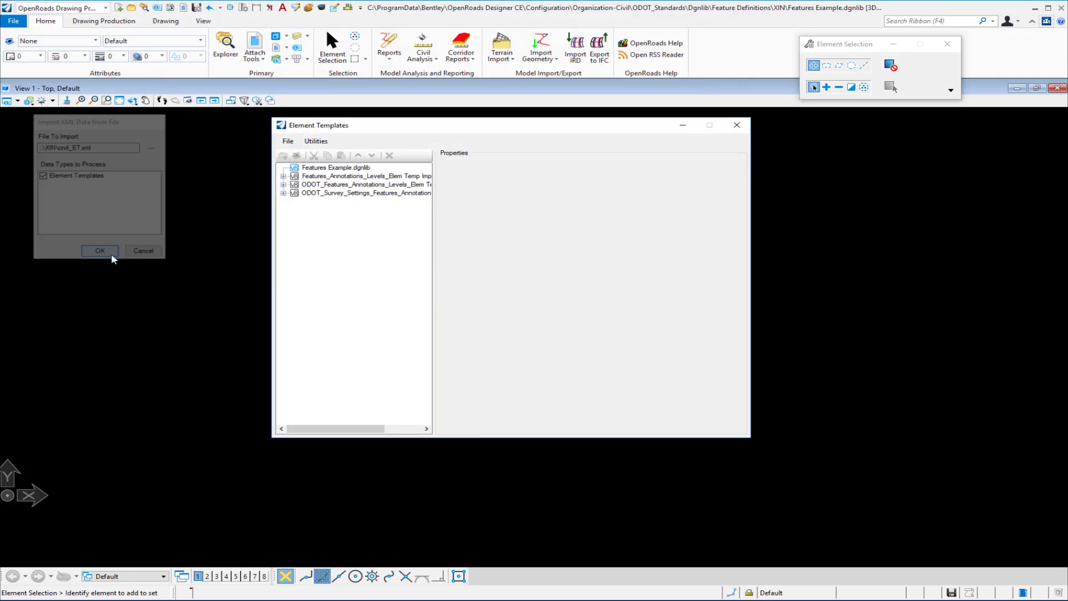
# - Expand Survey > Roadway > Plan > Lines and inspect the Rdwy_Edge_Conc_E_S and Rdwy_Edge_Conc_E templates
pyautogui.click(285, 169)
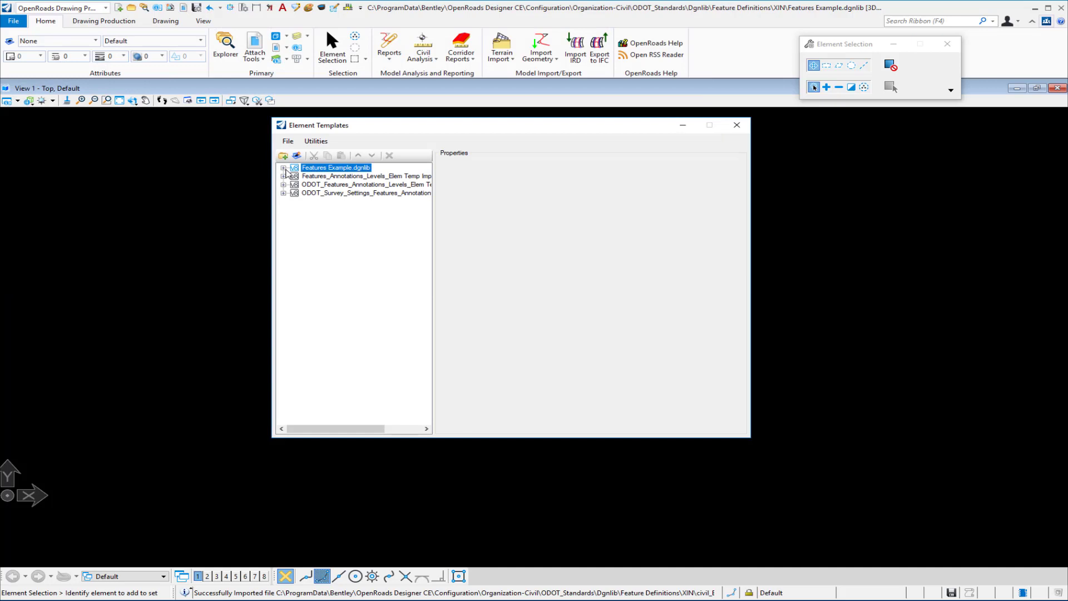
pyautogui.click(283, 168)
pyautogui.click(294, 175)
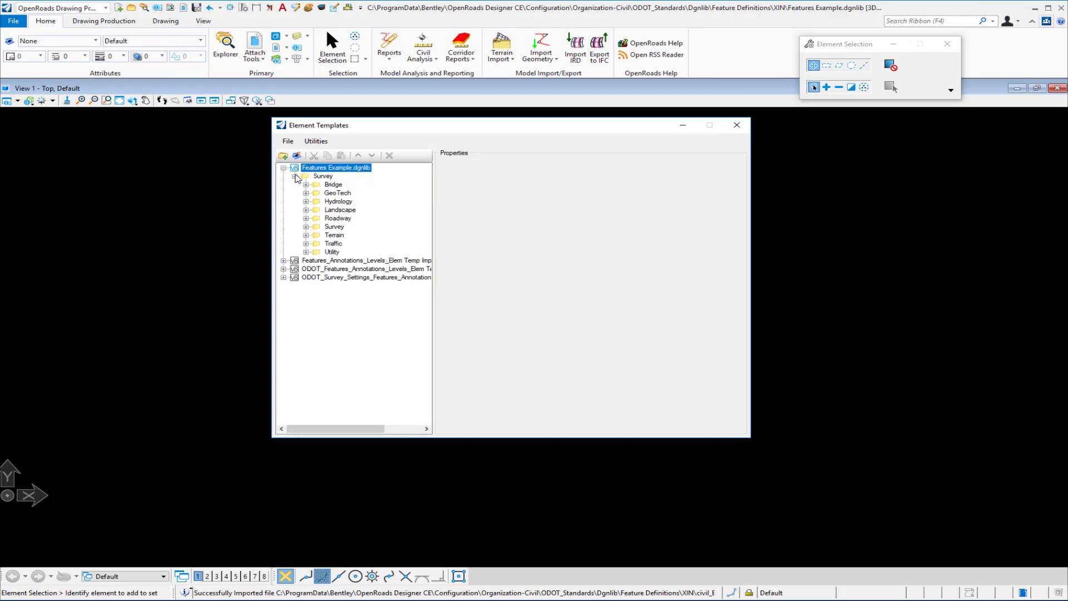
pyautogui.click(305, 218)
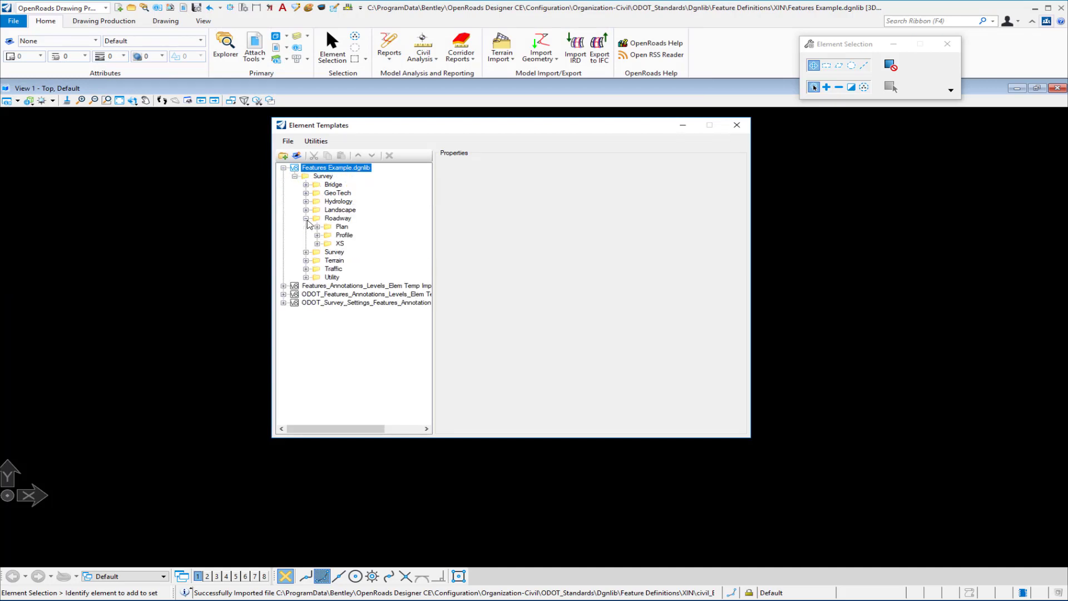
pyautogui.click(316, 226)
pyautogui.click(328, 234)
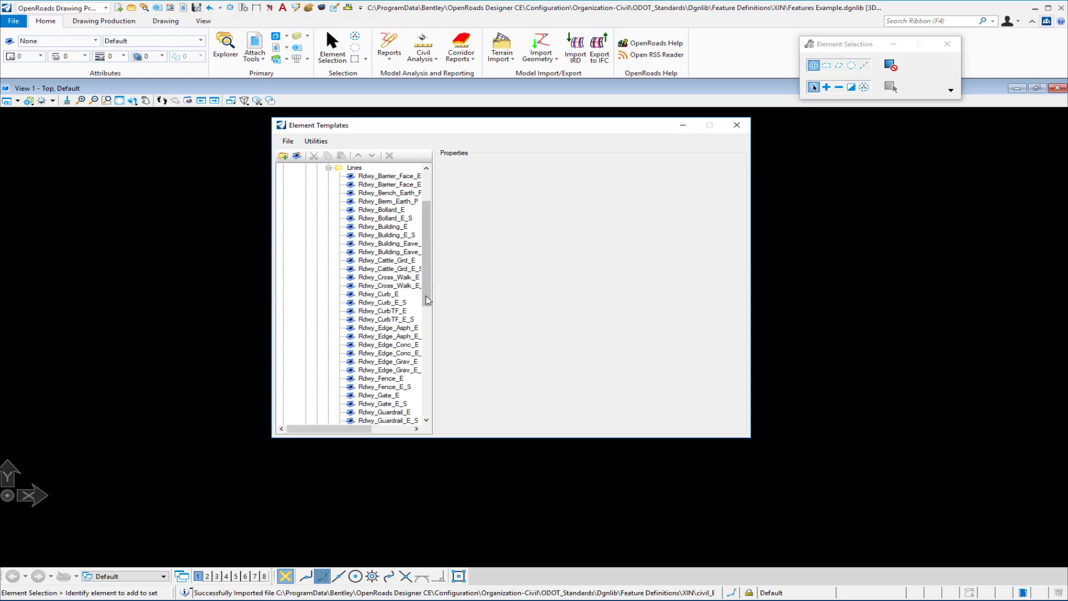
pyautogui.moveTo(427, 300); pyautogui.dragTo(437, 360)
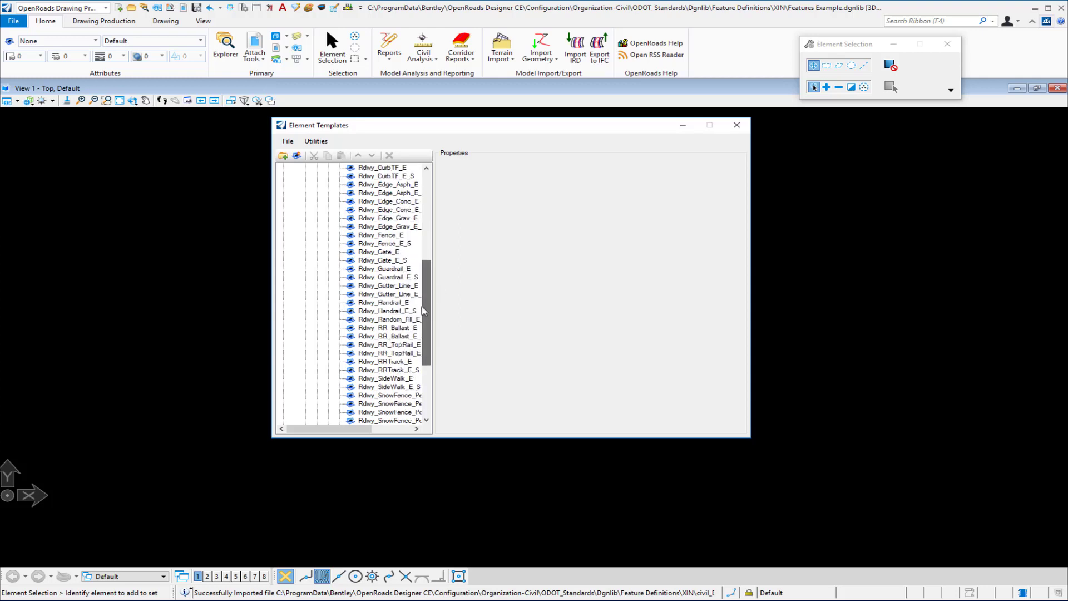
pyautogui.click(391, 212)
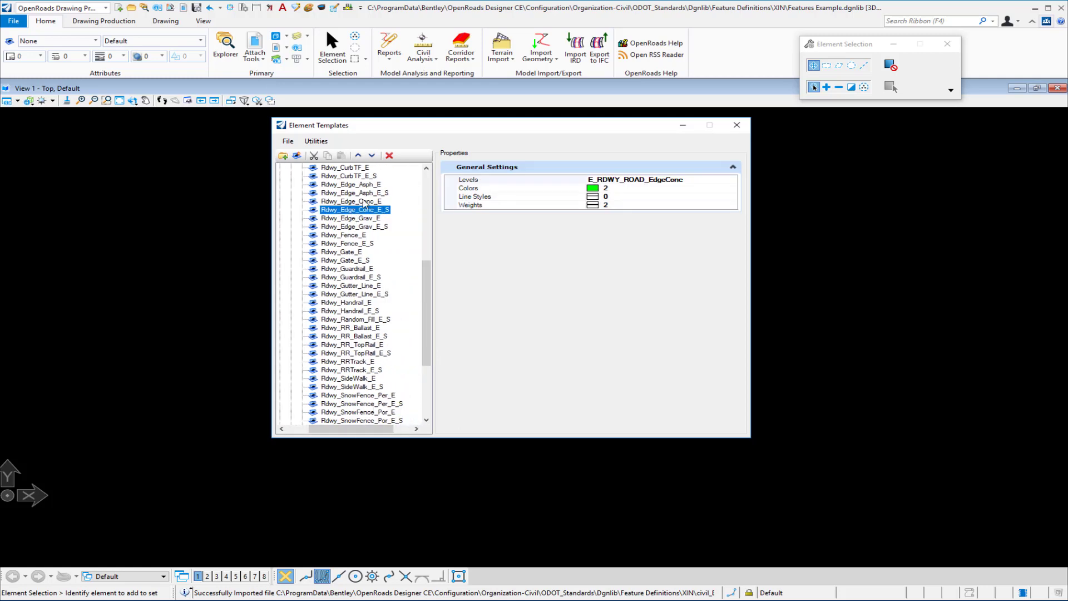
pyautogui.click(364, 201)
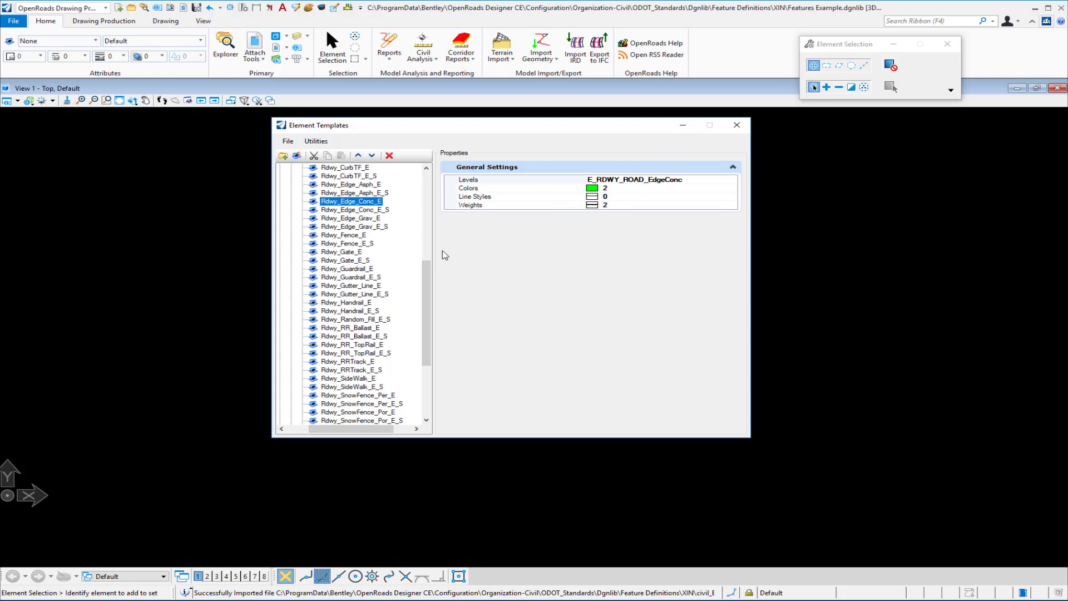
pyautogui.moveTo(428, 278); pyautogui.dragTo(440, 189)
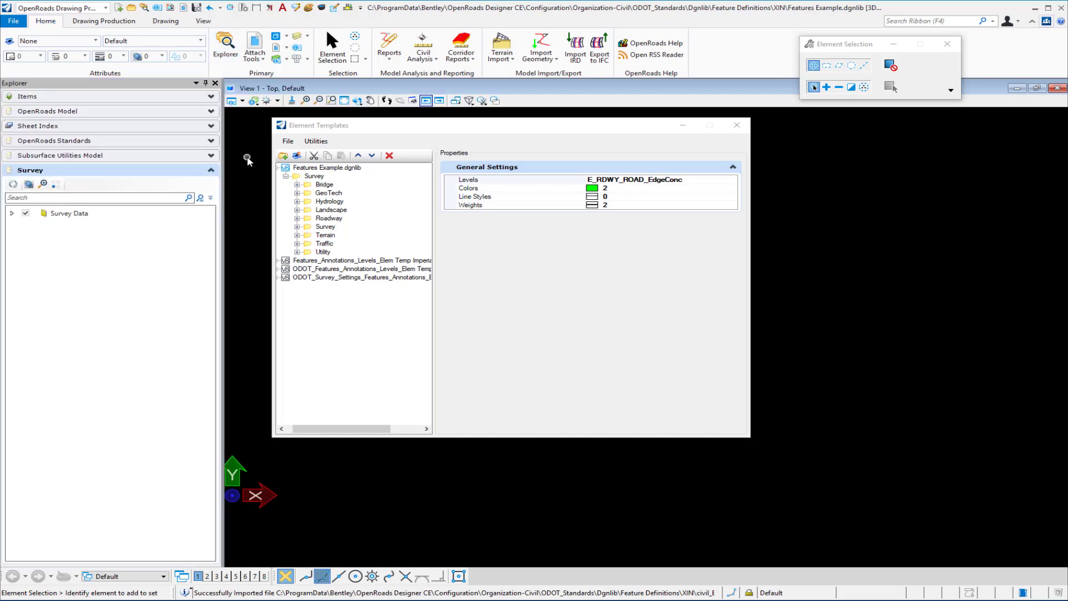
# - Expand OpenRoads Standards > Standards > Features Example.dgnlib > Feature Symbologies and view its context menu
pyautogui.click(35, 140)
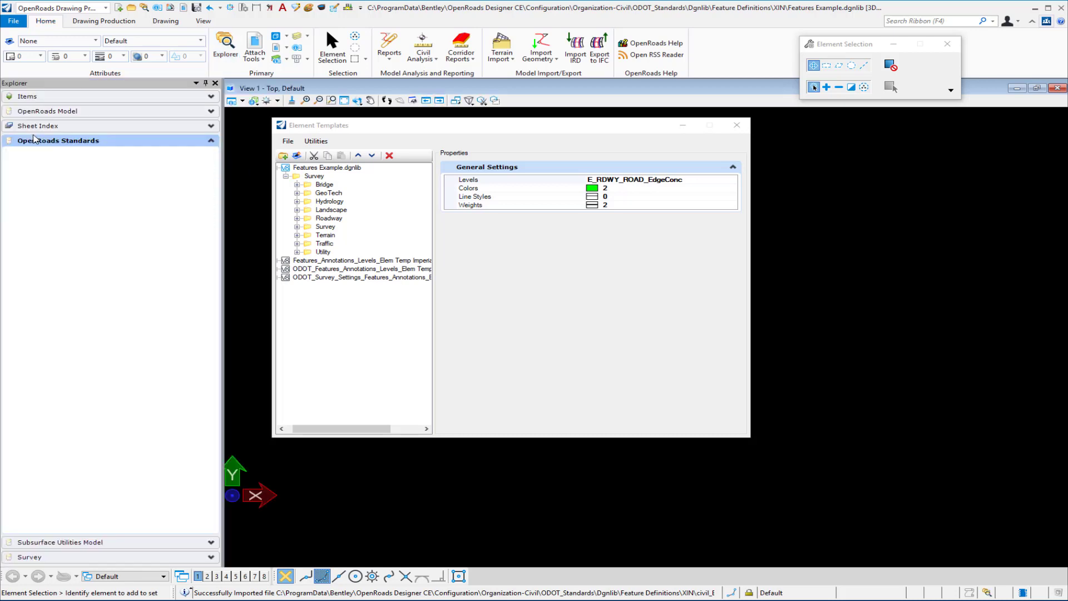
pyautogui.click(10, 183)
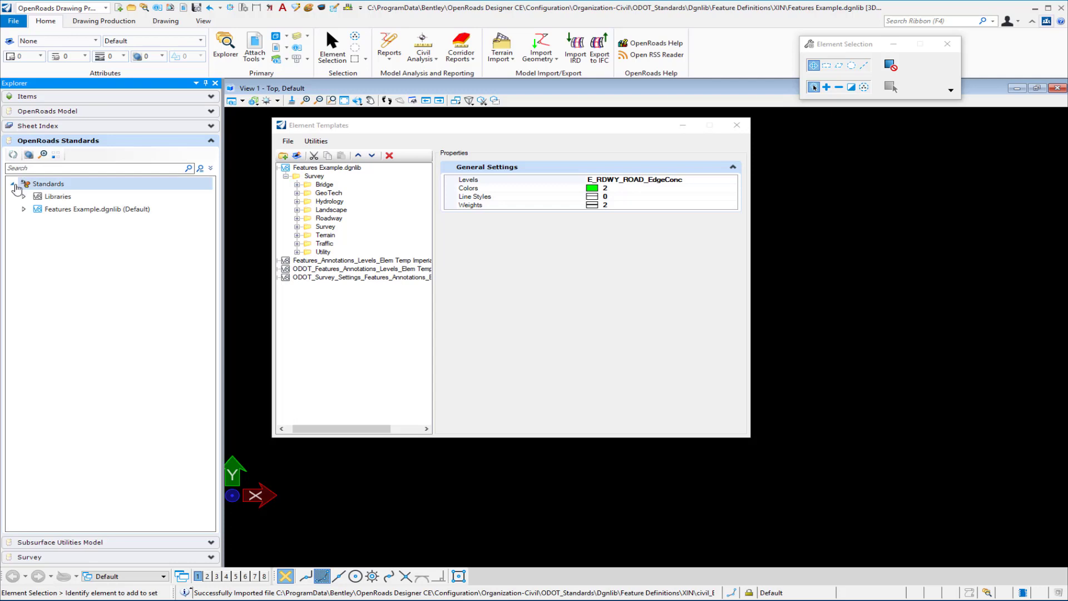
pyautogui.click(24, 210)
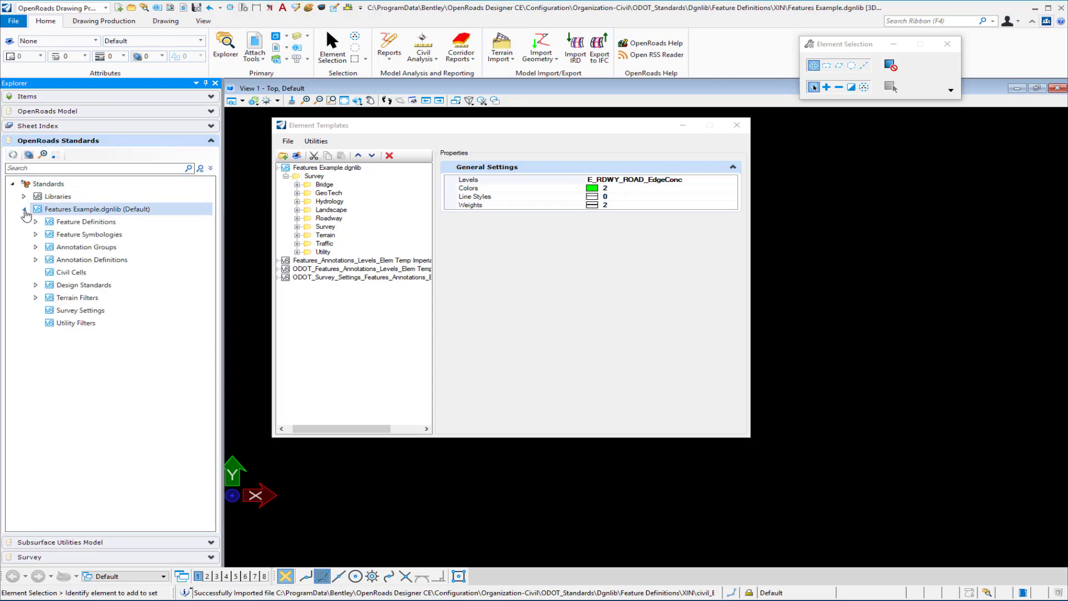
pyautogui.click(35, 235)
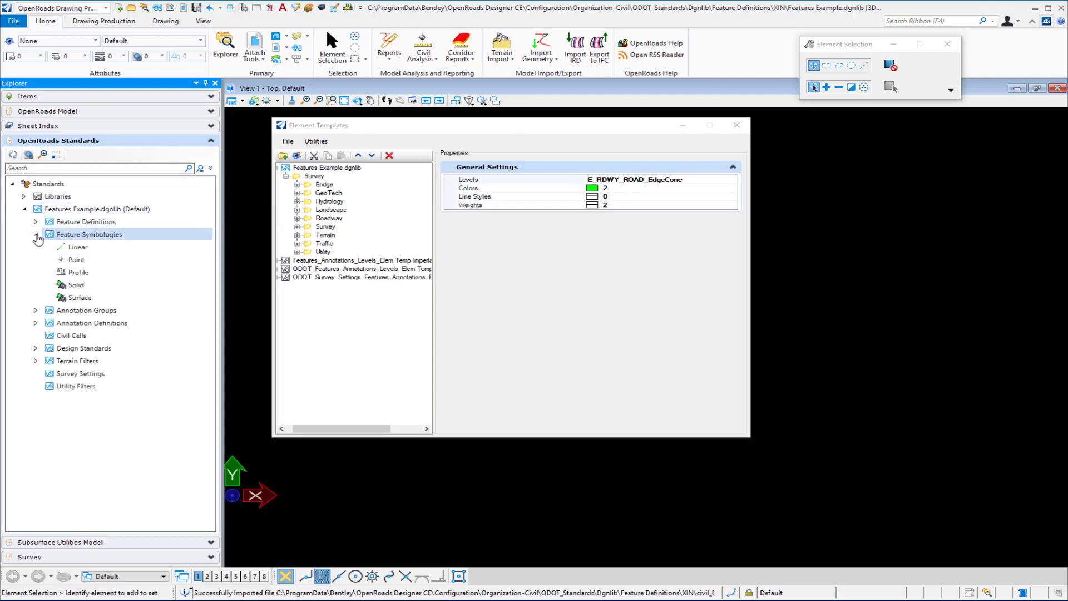
pyautogui.rightClick(118, 238)
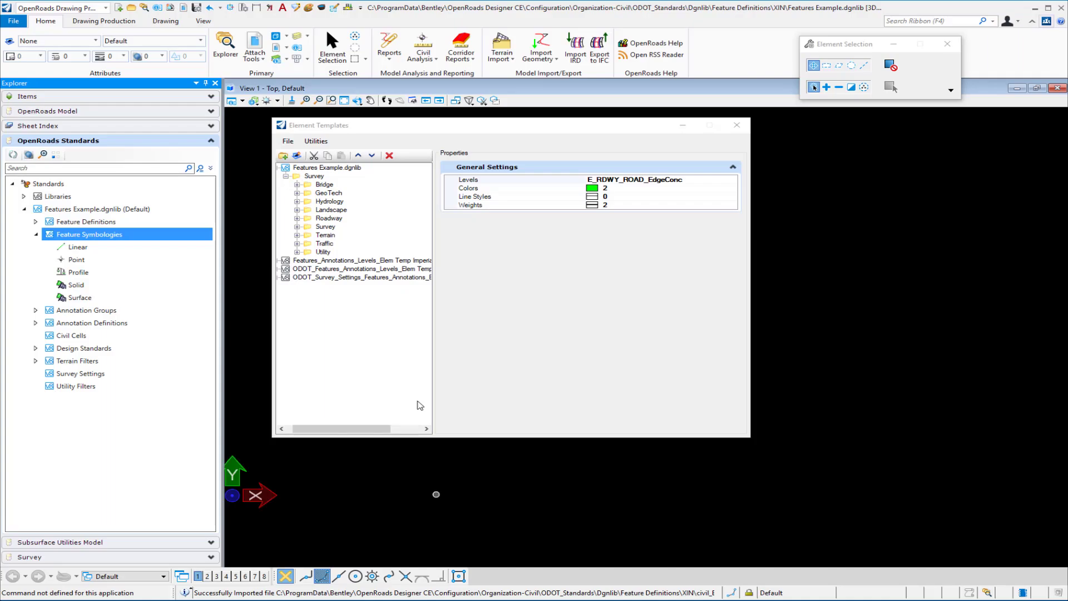
# - Import the Feature Symbologies from civil_FS.xml, then compress the design library file
pyautogui.rightClick(88, 238)
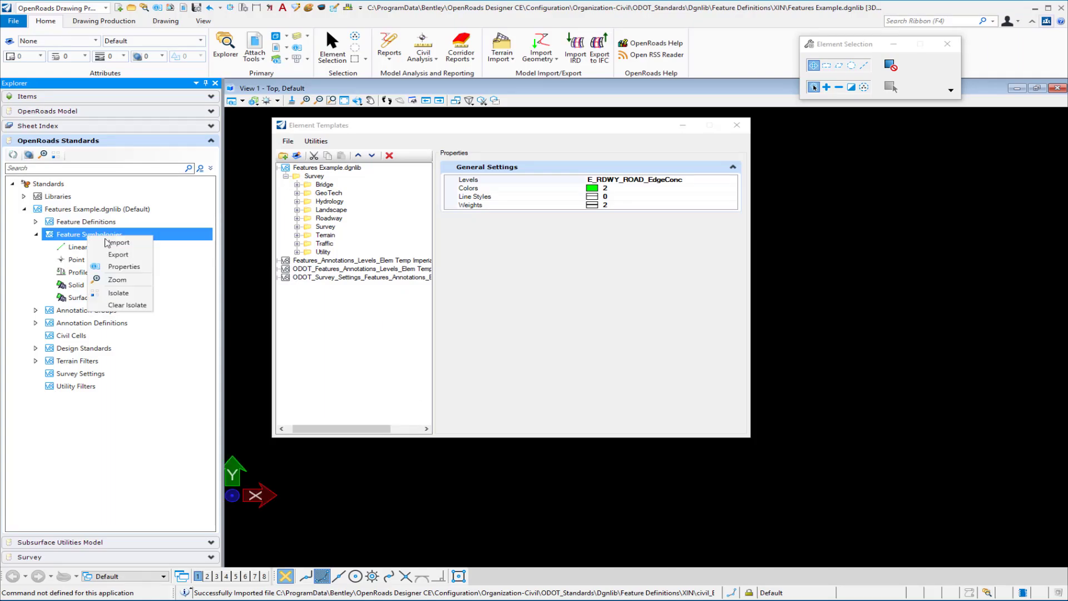
pyautogui.click(123, 248)
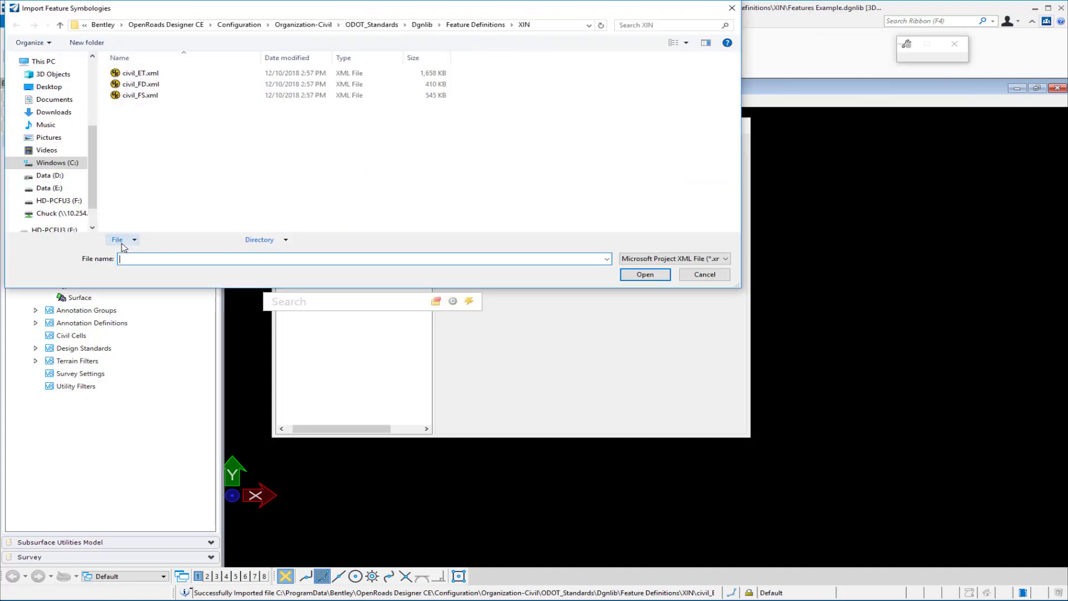
pyautogui.click(148, 98)
pyautogui.doubleClick(147, 97)
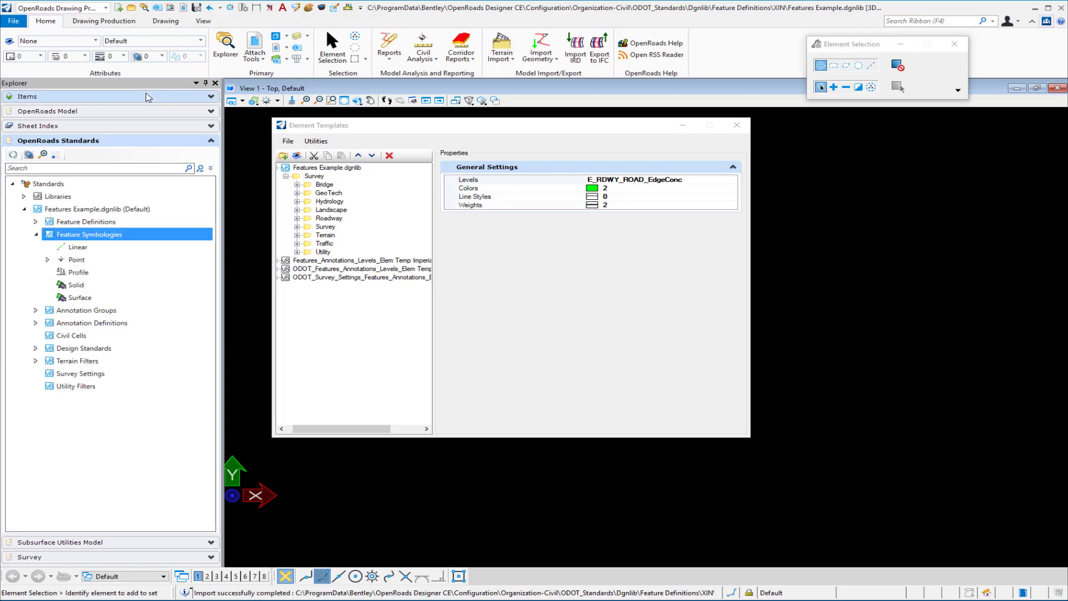
pyautogui.click(243, 7)
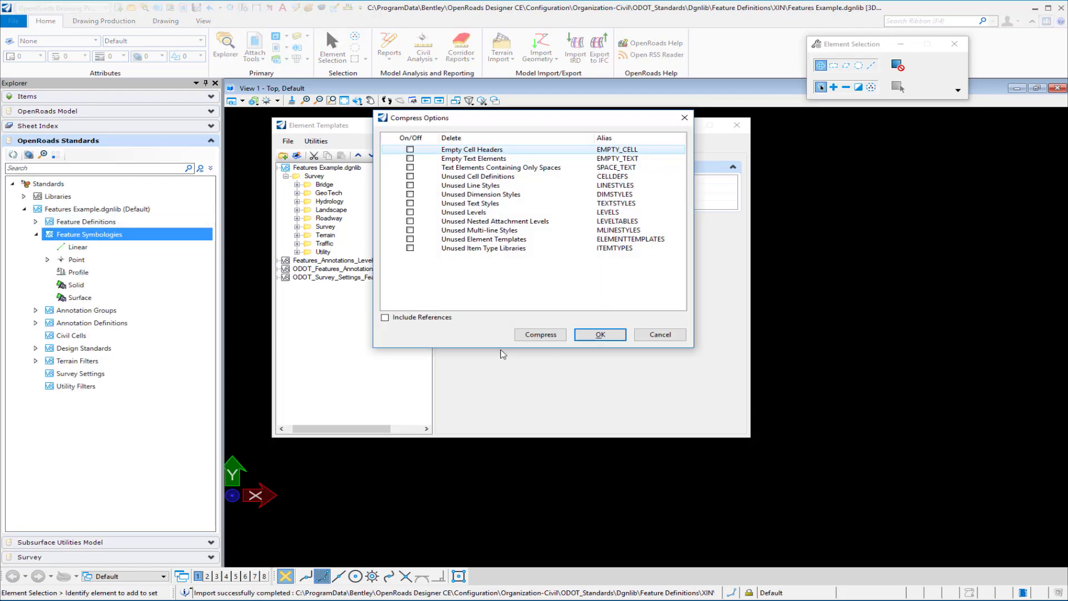
pyautogui.click(541, 337)
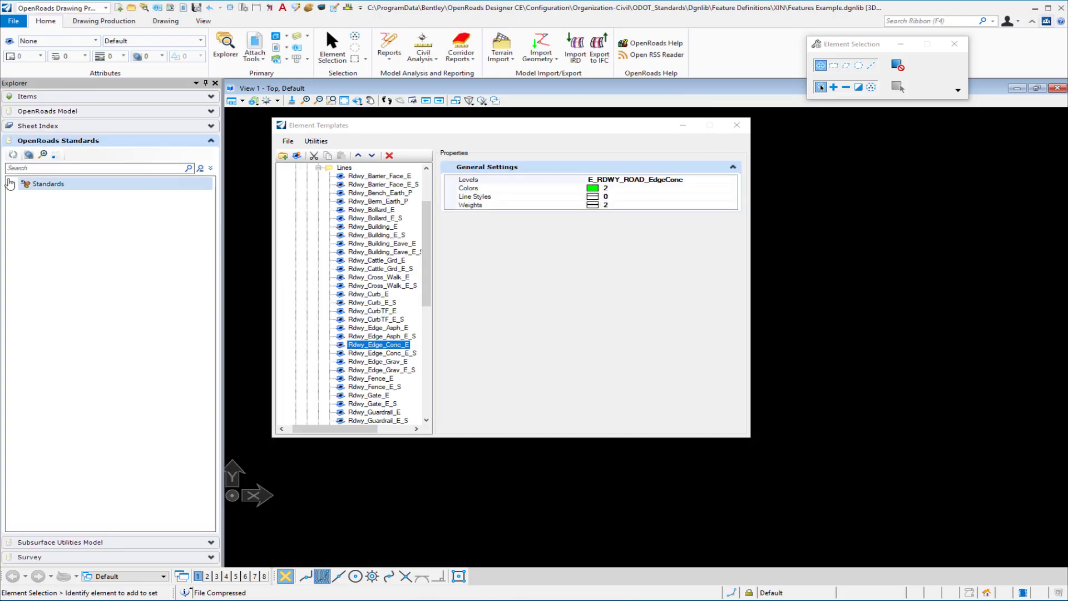
# - Expand Feature Symbologies to Point > Survey > Points and Linear > Survey > Roadway, listing the Rdwy_ entries
pyautogui.click(24, 208)
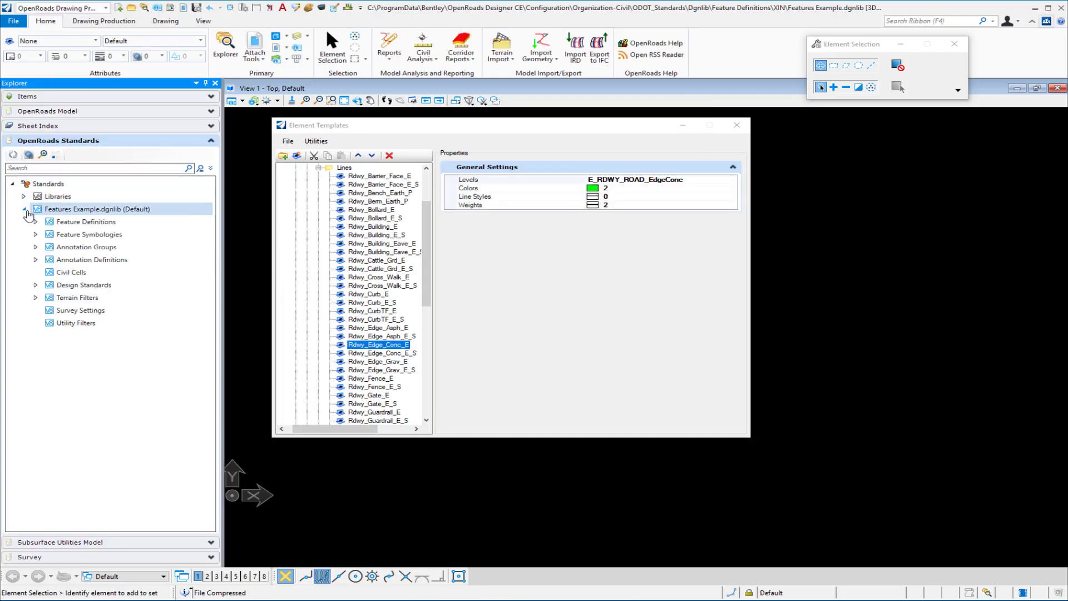
pyautogui.click(36, 236)
pyautogui.click(35, 238)
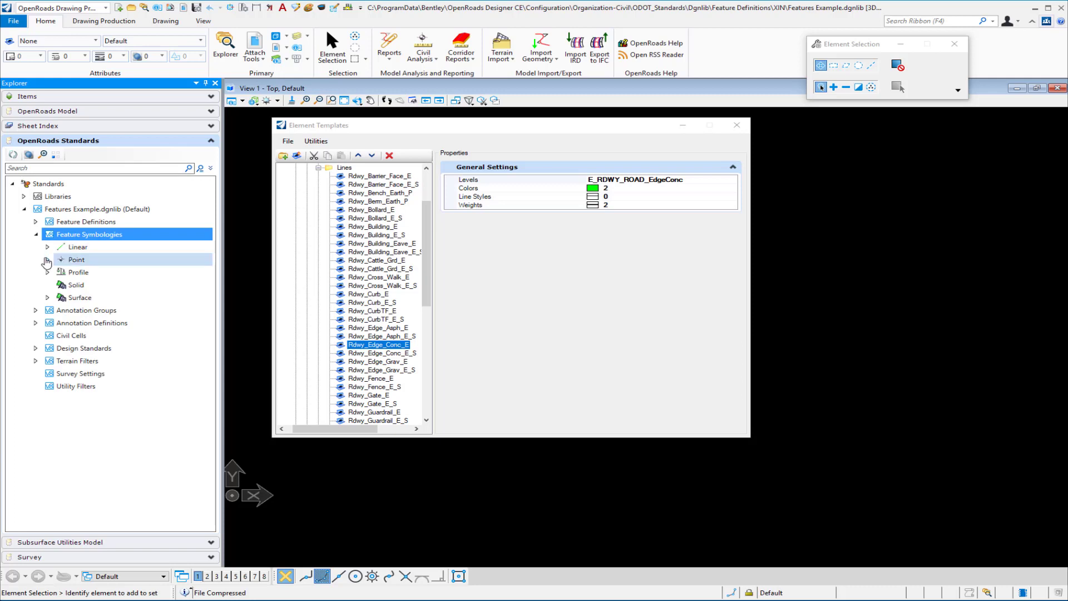
pyautogui.click(47, 260)
pyautogui.click(59, 272)
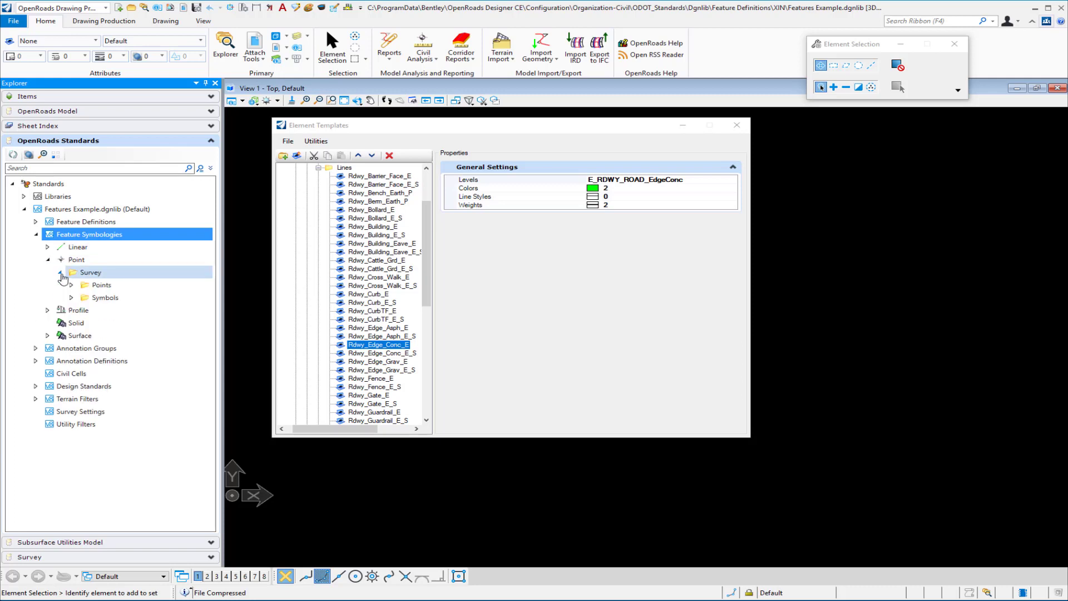
pyautogui.click(71, 285)
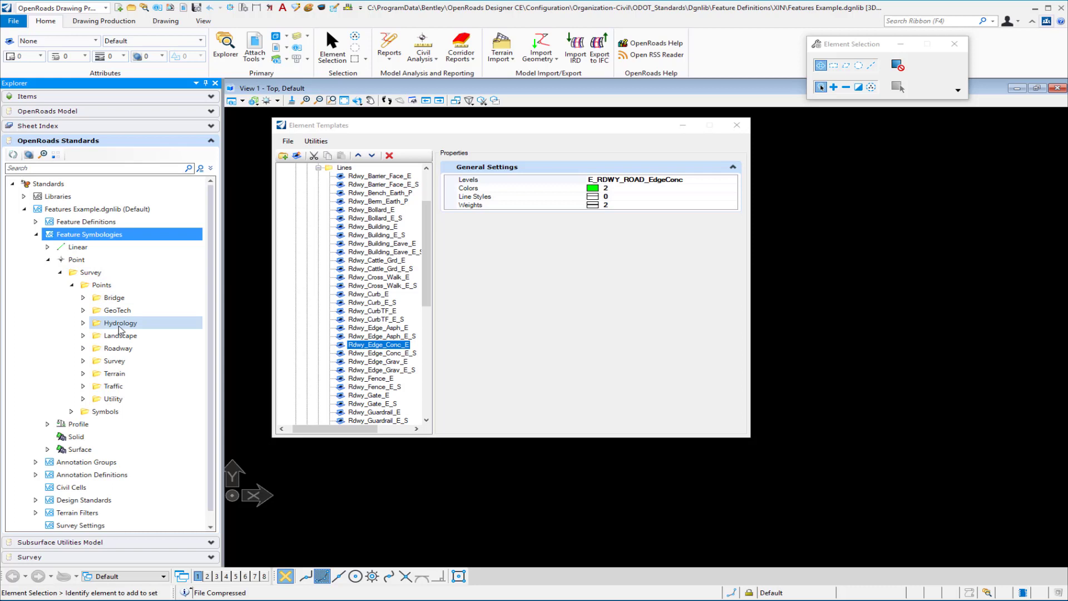
pyautogui.click(48, 248)
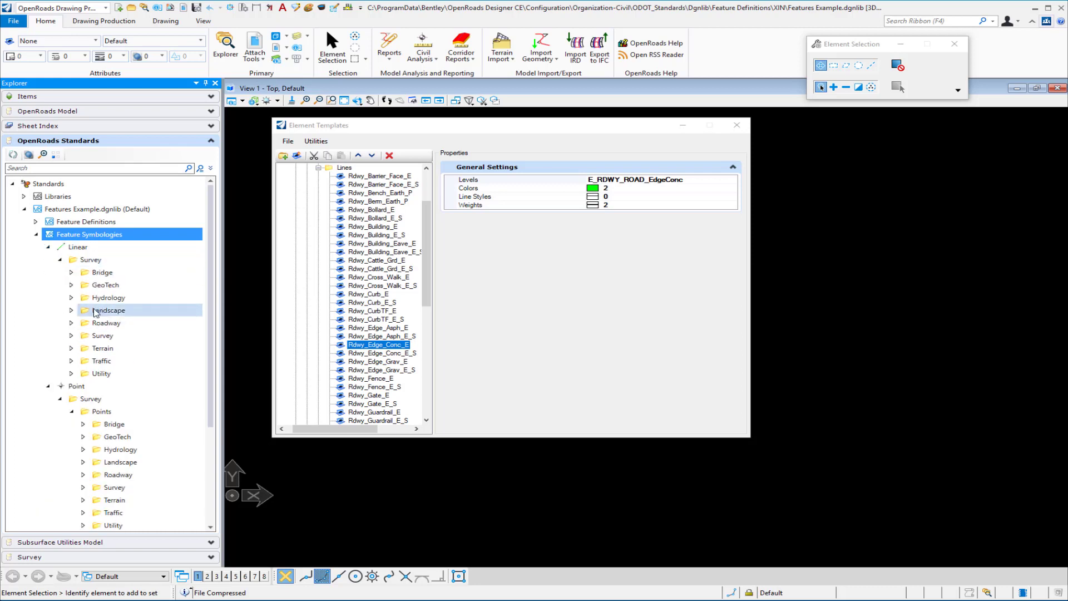
pyautogui.click(71, 323)
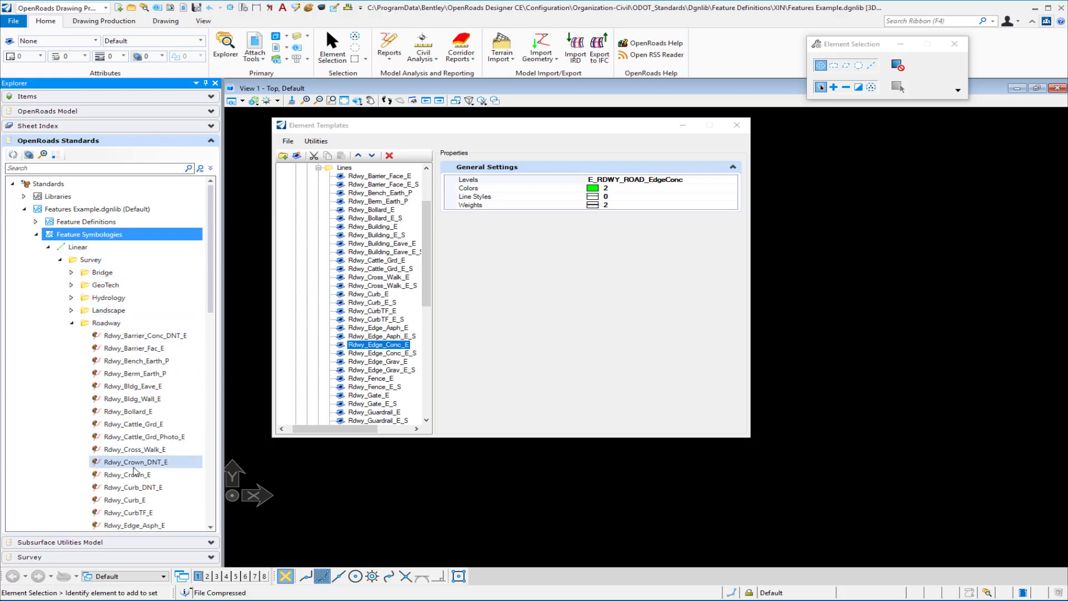
pyautogui.scroll(-6, 133, 479)
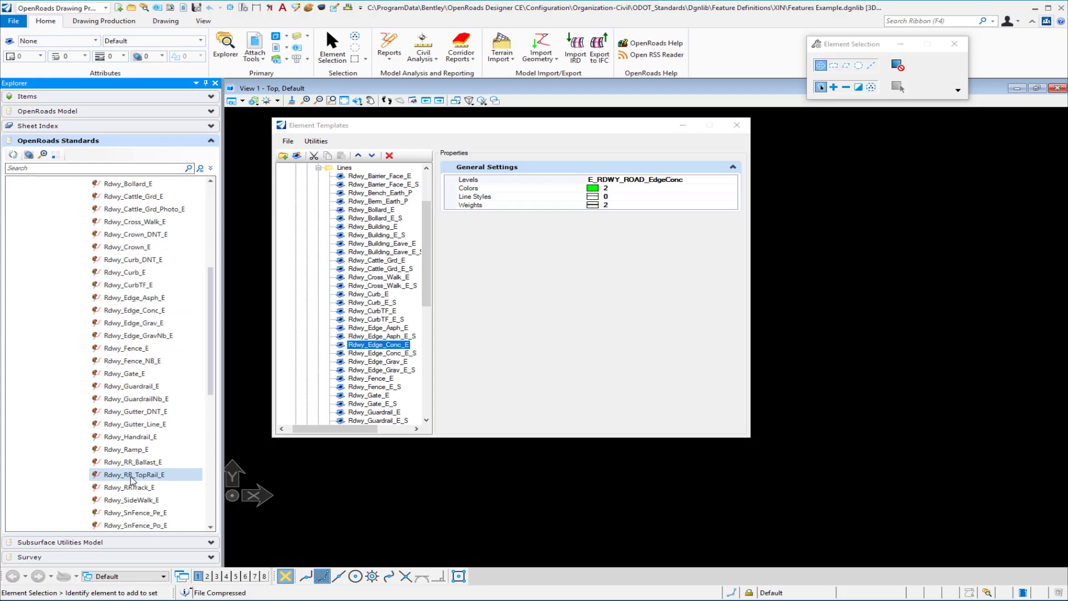
pyautogui.scroll(-2, 132, 479)
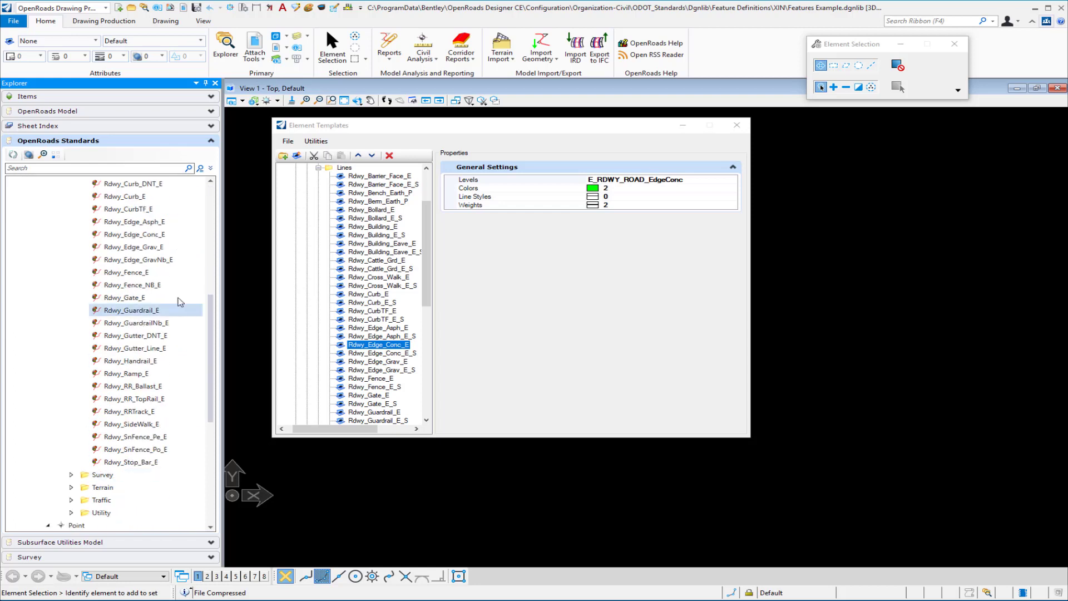
# - Open Rdwy_Edge_Conc_E's Properties to see its Survey Roadway Plan and Profile line templates
pyautogui.rightClick(156, 234)
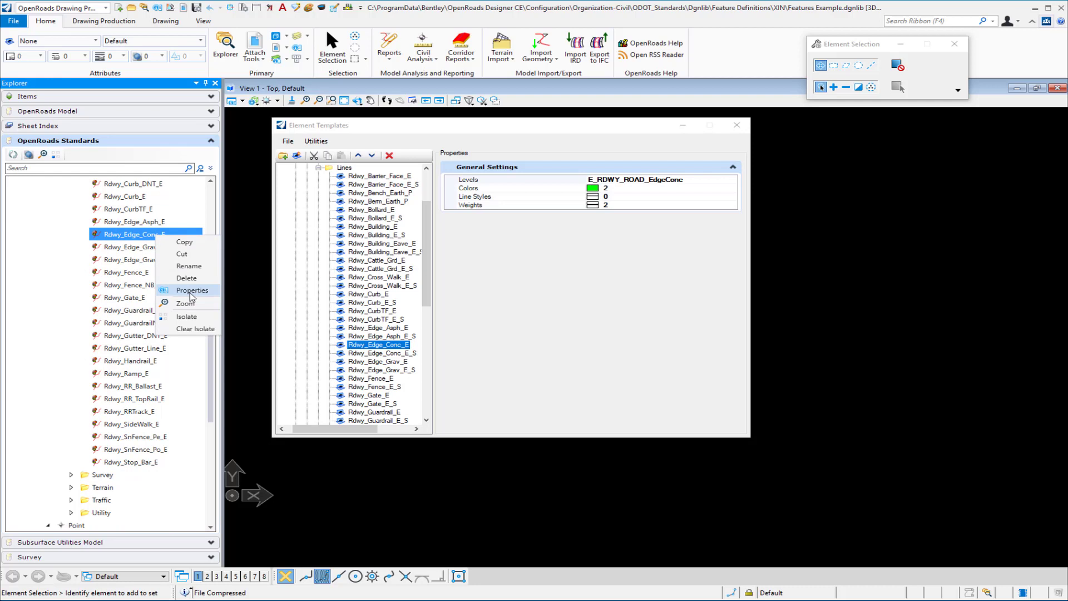
pyautogui.click(190, 291)
pyautogui.moveTo(512, 132); pyautogui.dragTo(721, 140)
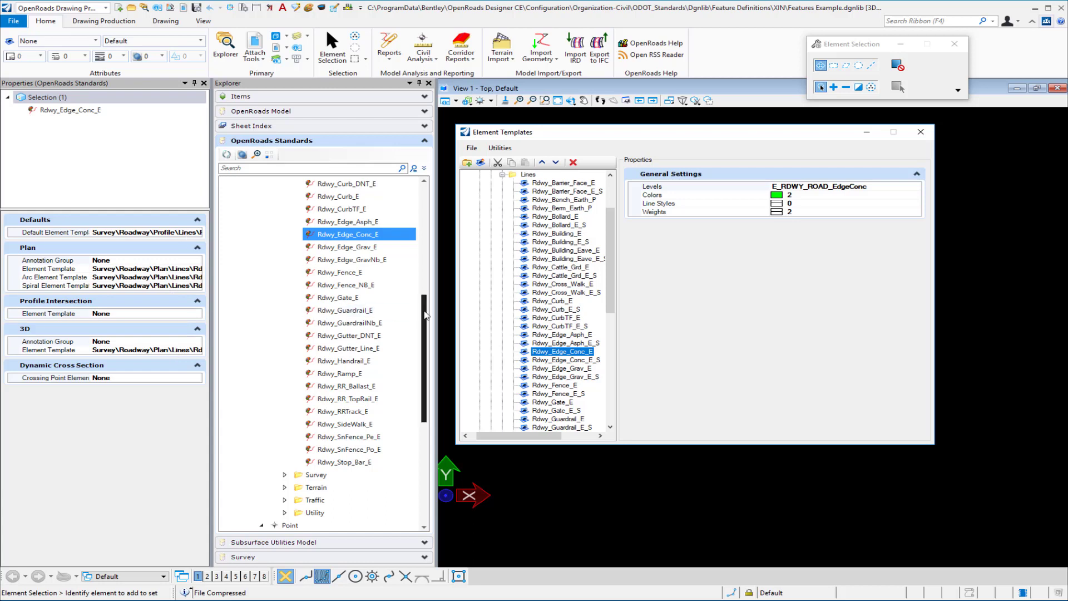
pyautogui.moveTo(424, 315); pyautogui.dragTo(424, 204)
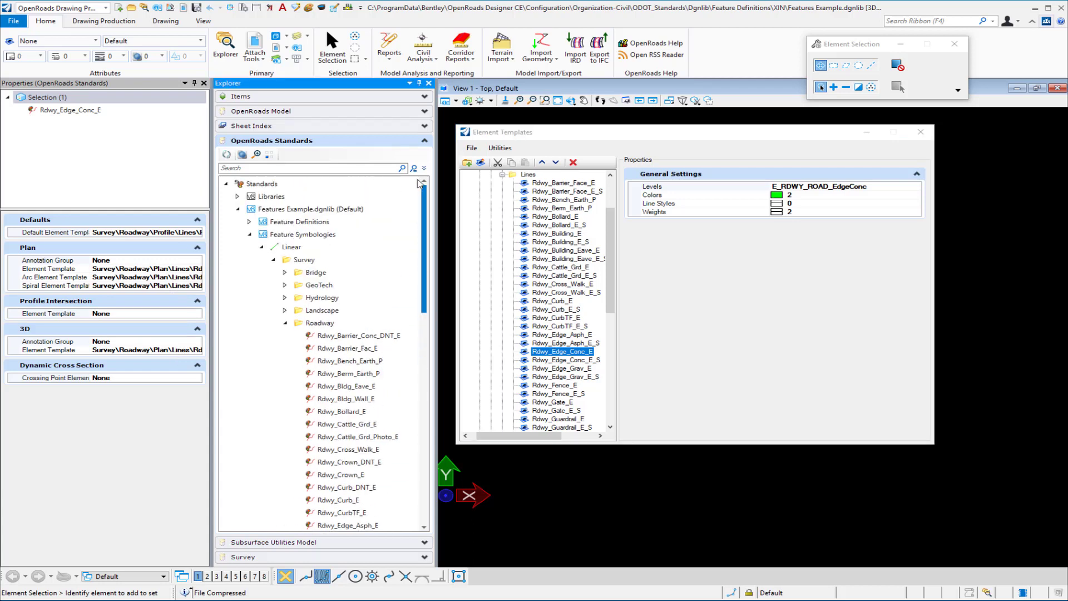
# - Import Feature Definitions into Features Example.dgnlib from civil_FD.xml
pyautogui.click(303, 224)
pyautogui.rightClick(303, 224)
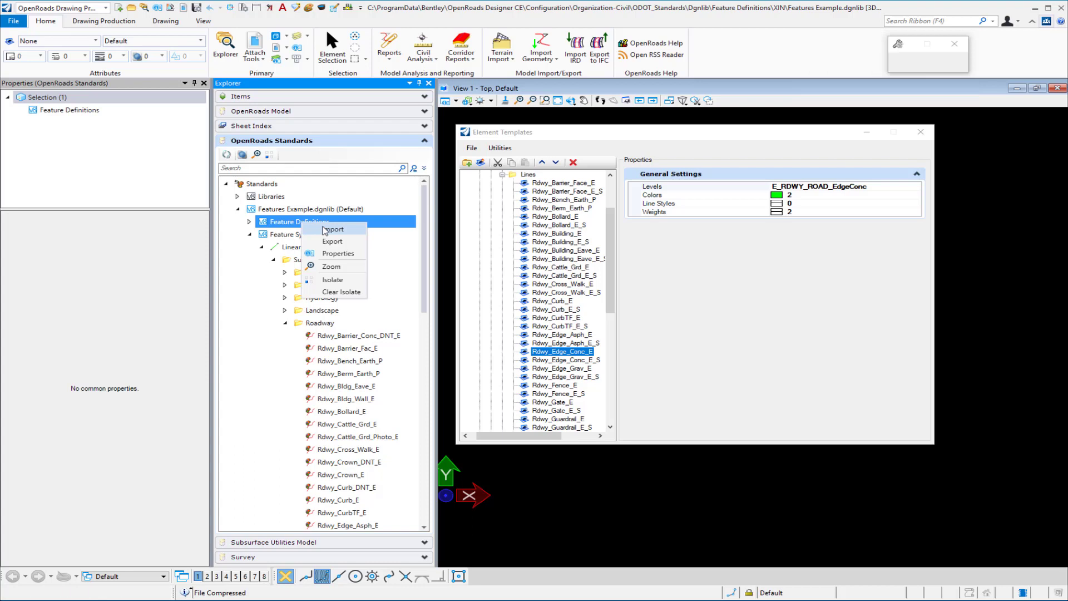
pyautogui.click(325, 230)
pyautogui.doubleClick(156, 87)
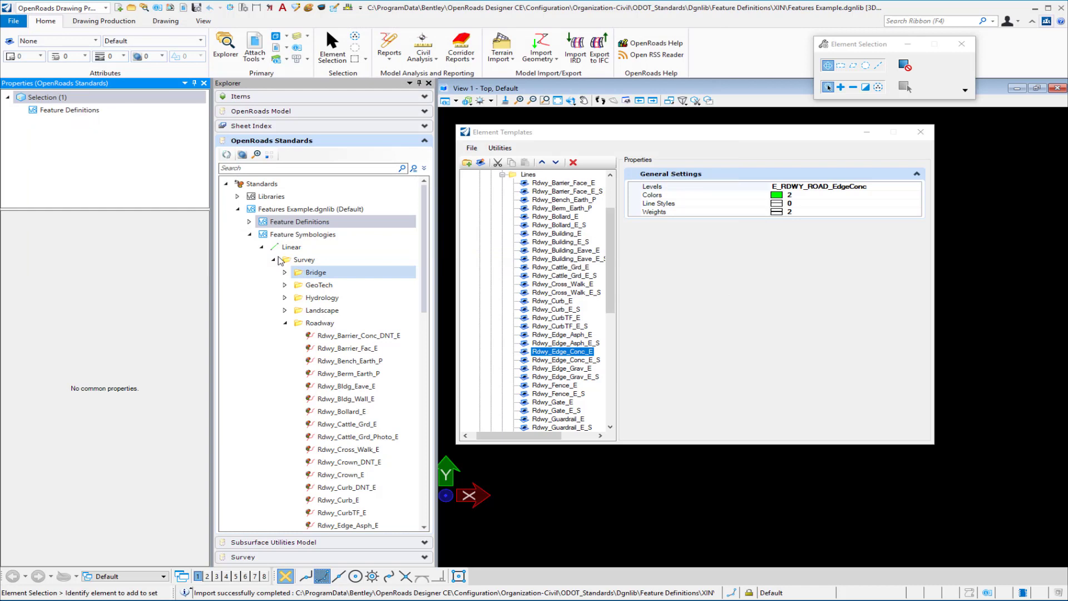
# - Expand Feature Definitions > Linear > Survey > Roadway and view Rdwy_Edge_Conc_E's properties
pyautogui.click(249, 222)
pyautogui.click(249, 222)
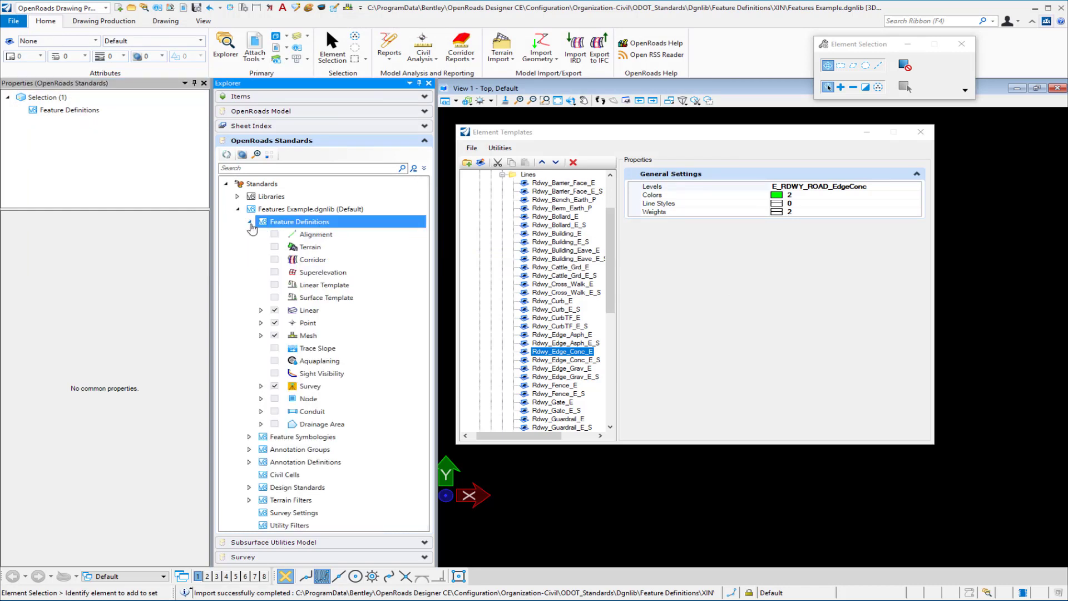
pyautogui.click(261, 311)
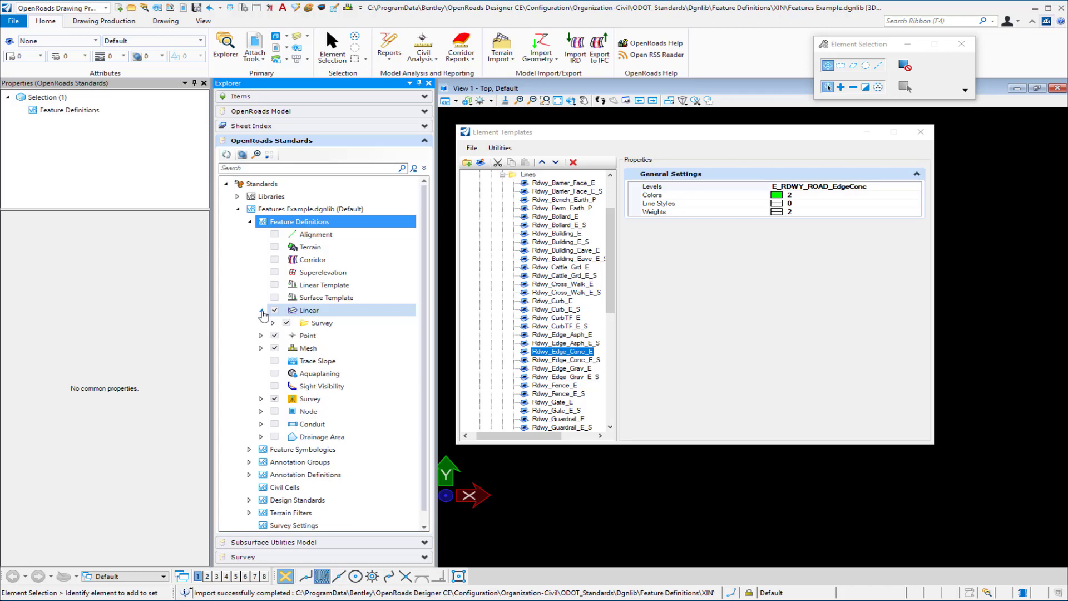
pyautogui.click(273, 323)
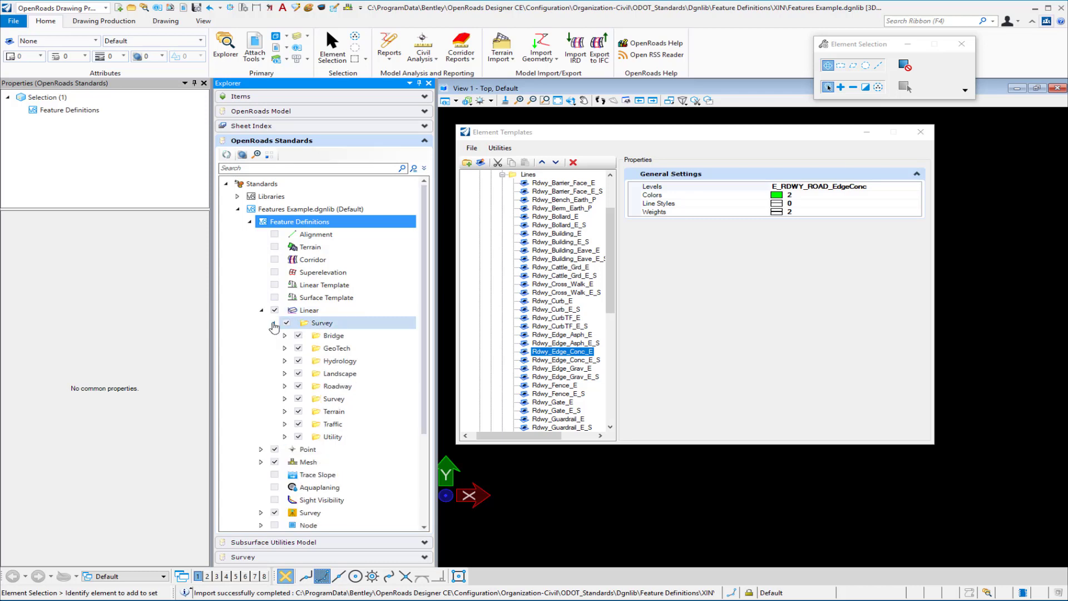
pyautogui.click(284, 387)
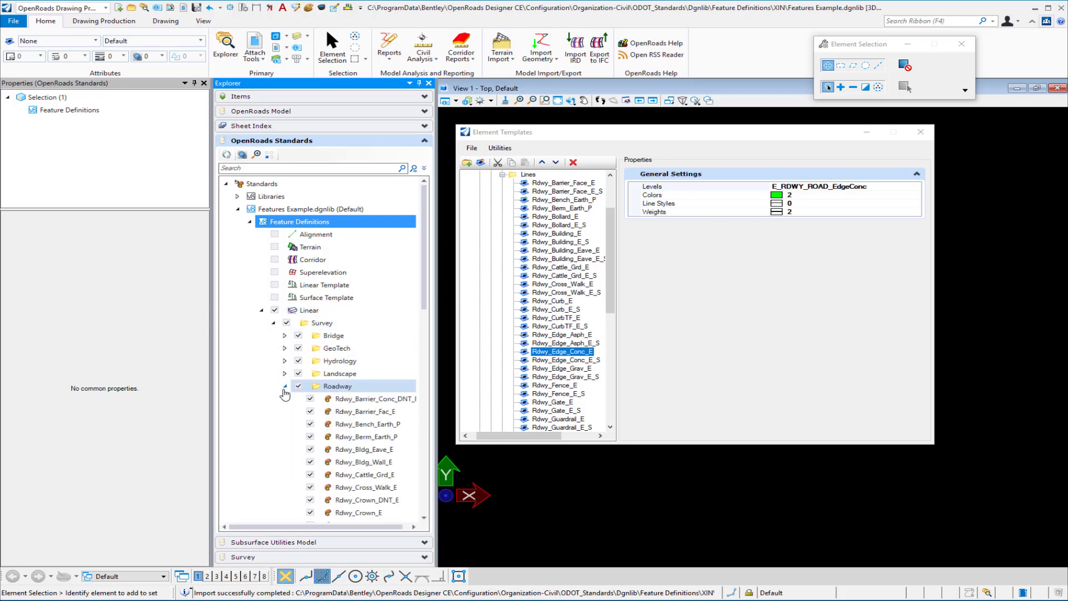
pyautogui.scroll(-8, 280, 393)
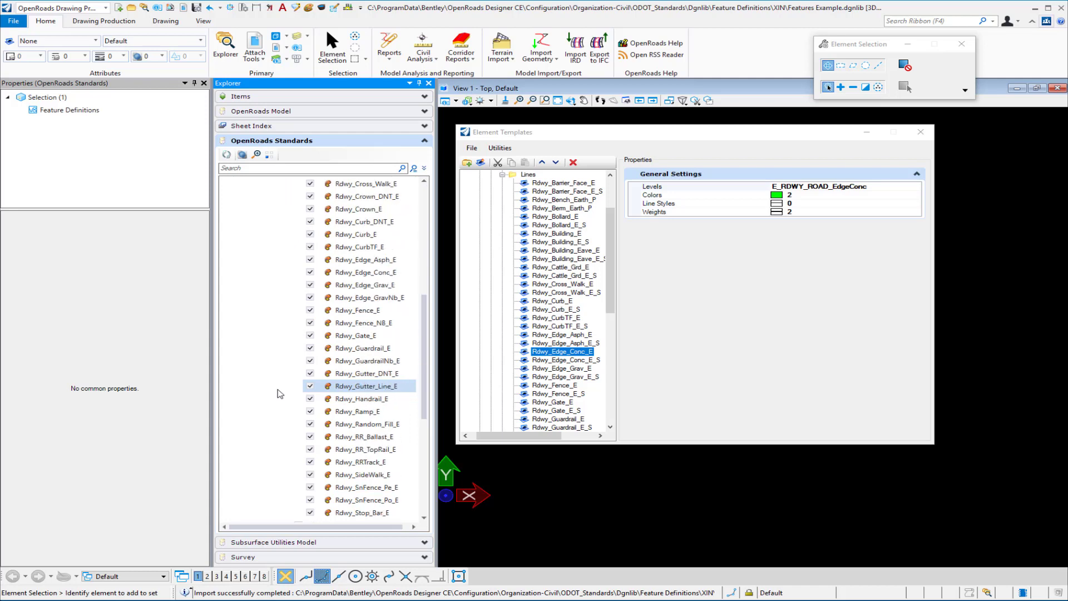
pyautogui.scroll(-2, 280, 393)
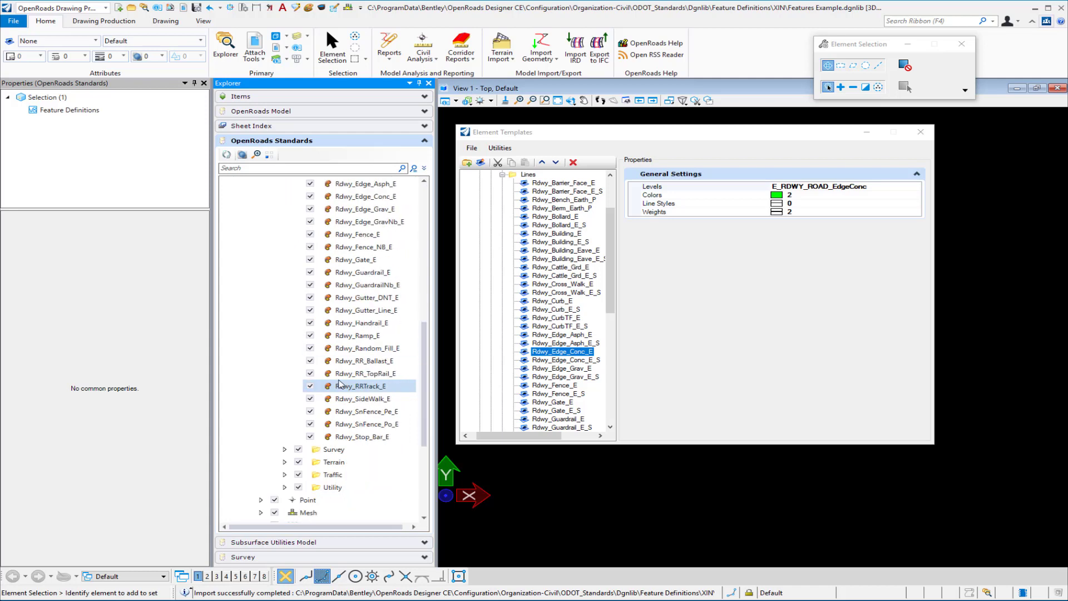
pyautogui.click(383, 195)
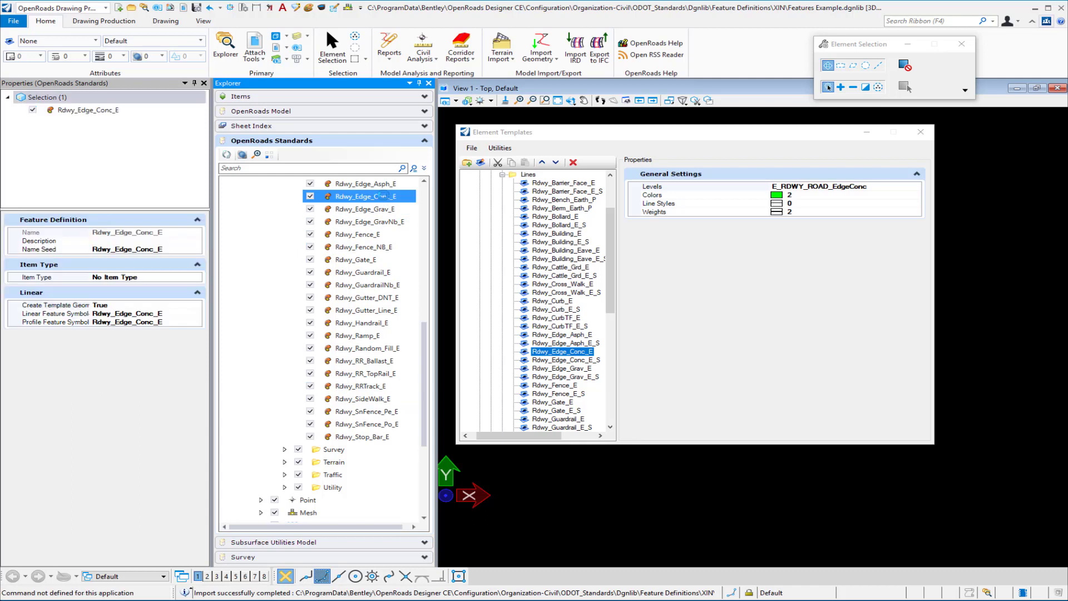